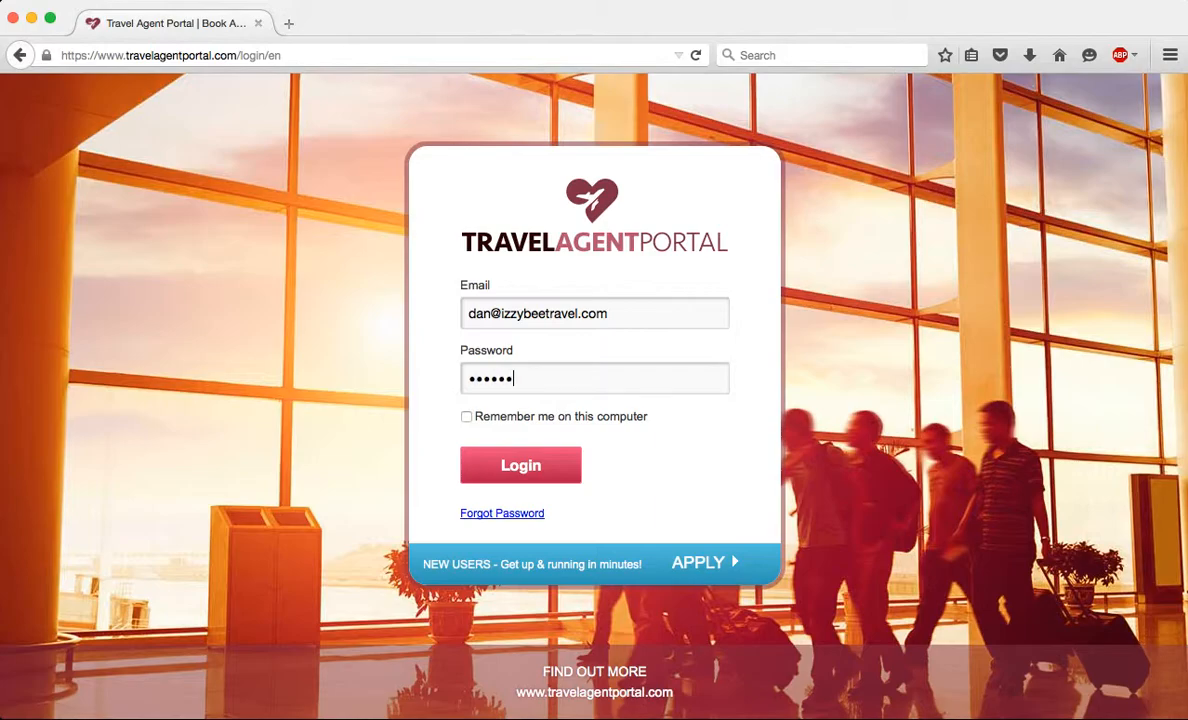
- Log in to the travel agent portal with the entered credentials and dismiss the browser's offer to remember the password
left_click(515, 462)
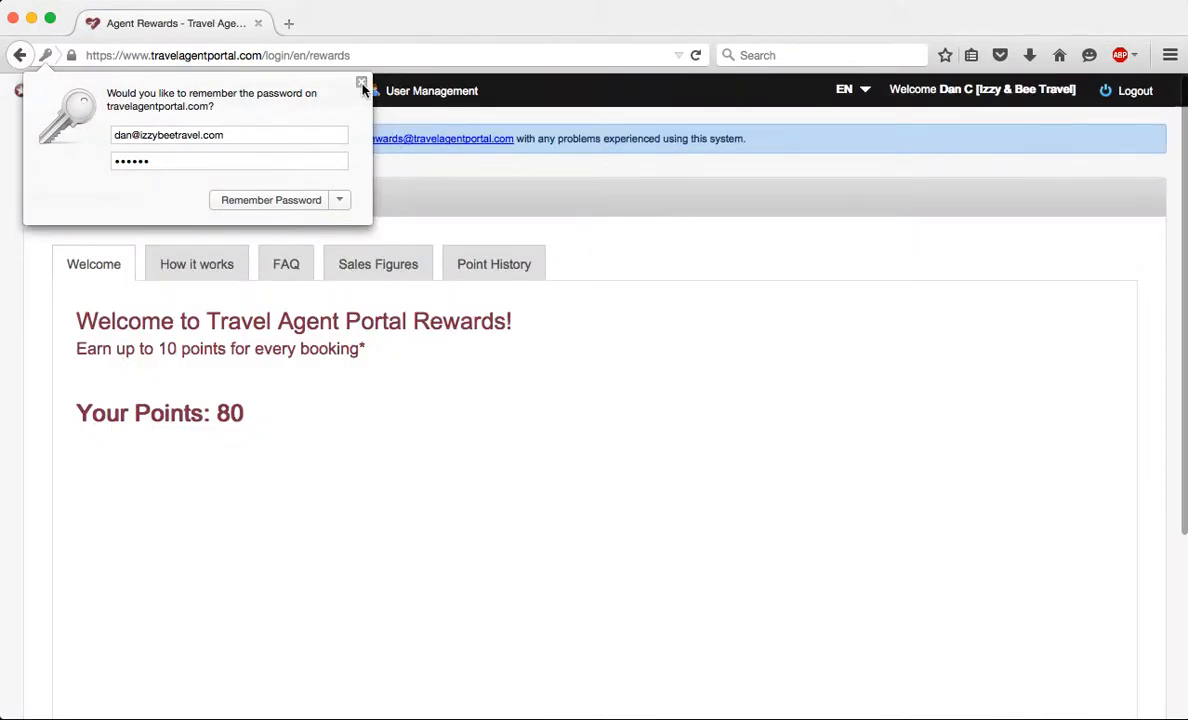
left_click(361, 81)
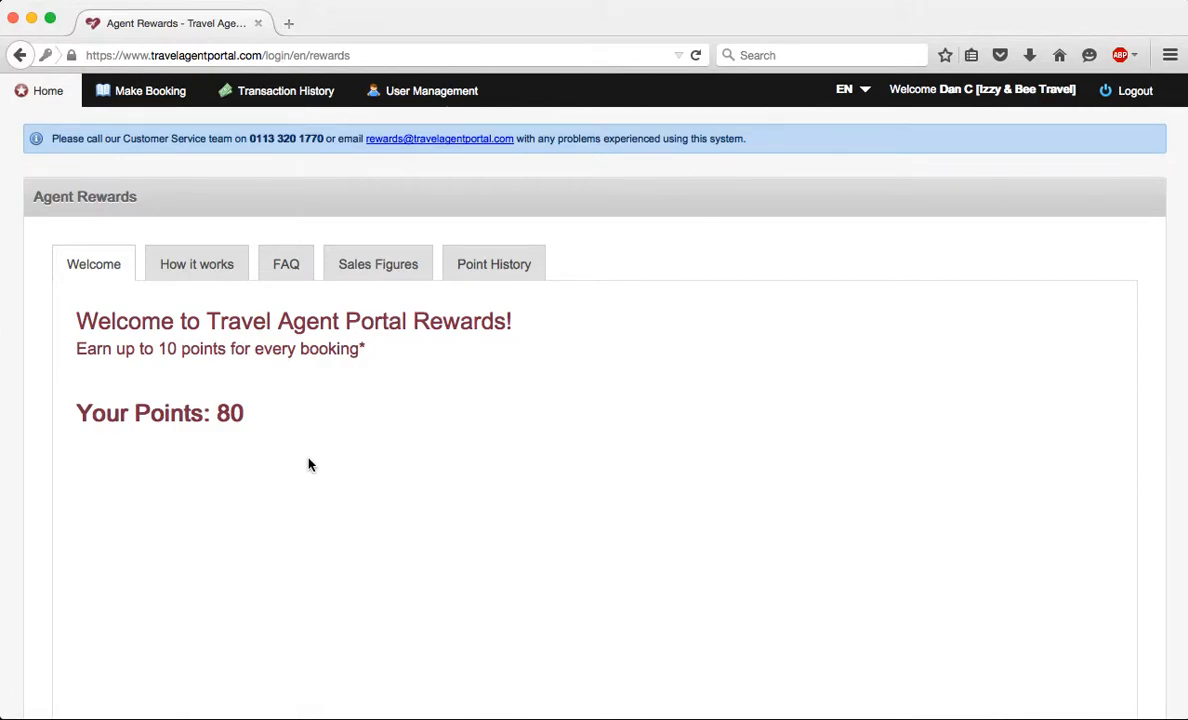
- Highlight the agent's points balance on the rewards welcome page and look over the rest of the page
left_click_drag(213, 413, 244, 415)
left_click(293, 432)
scroll(280, 398, "down", 2)
scroll(286, 398, "up", 2)
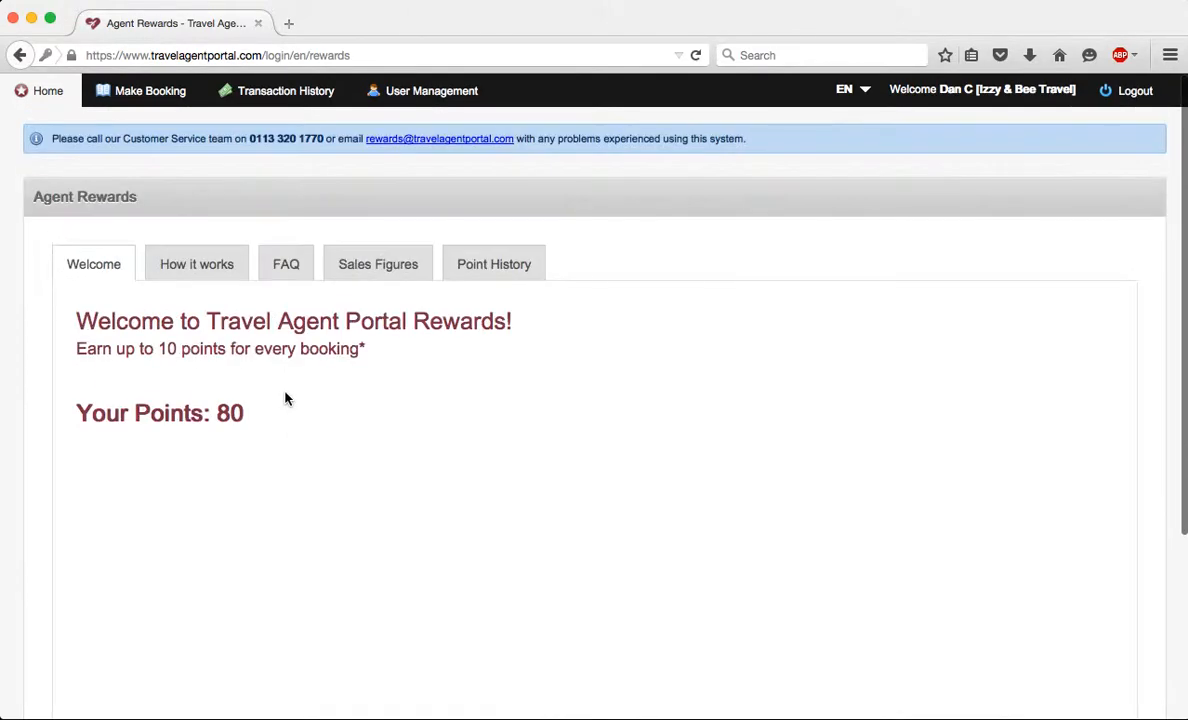
- Read how the rewards scheme works, including the points and cash value table, and return to the welcome page
left_click(203, 266)
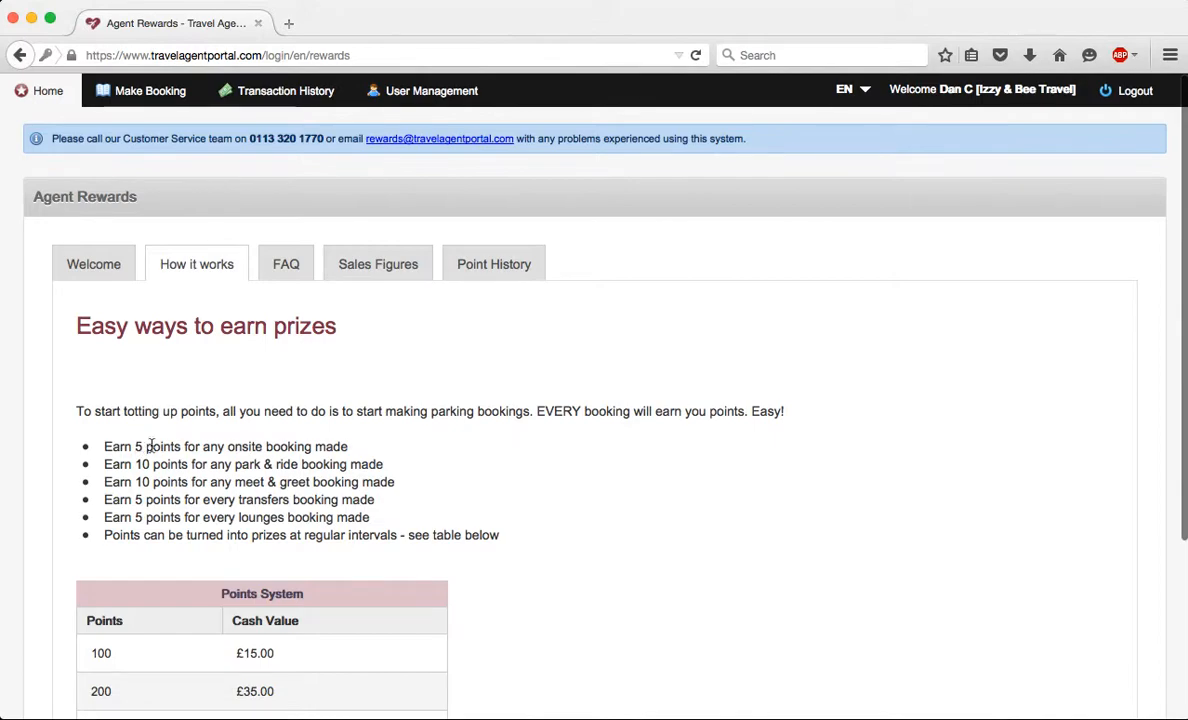
scroll(150, 445, "down", 3)
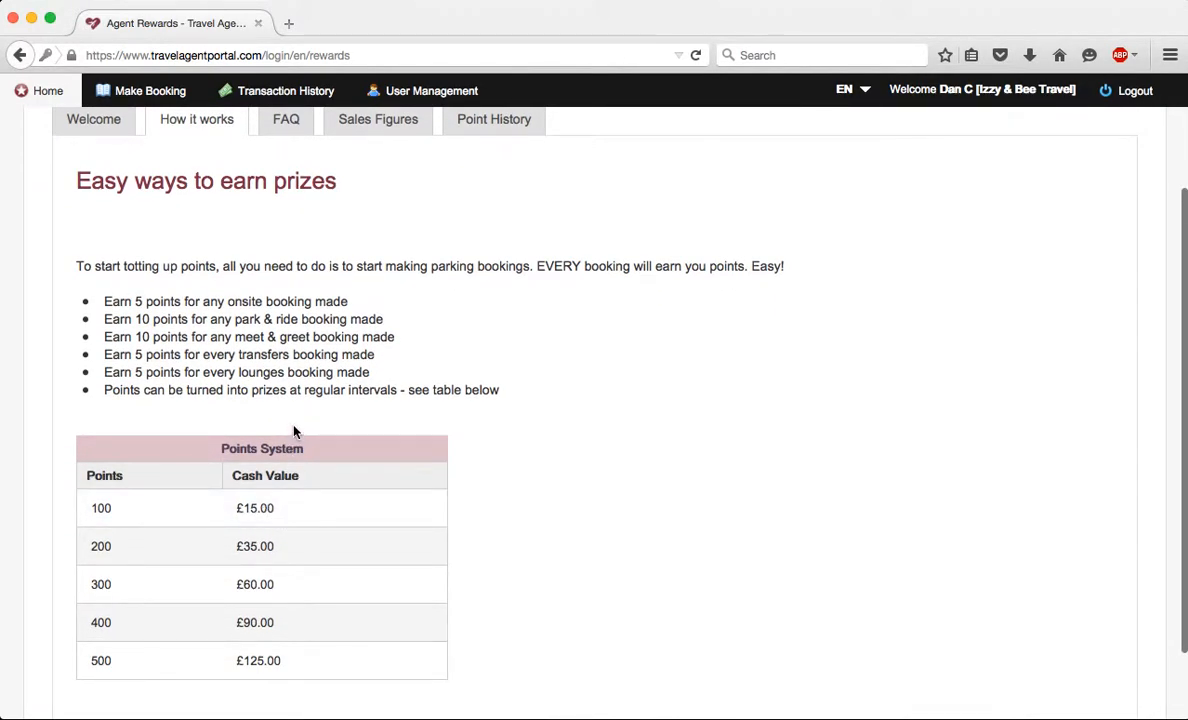
scroll(295, 393, "up", 3)
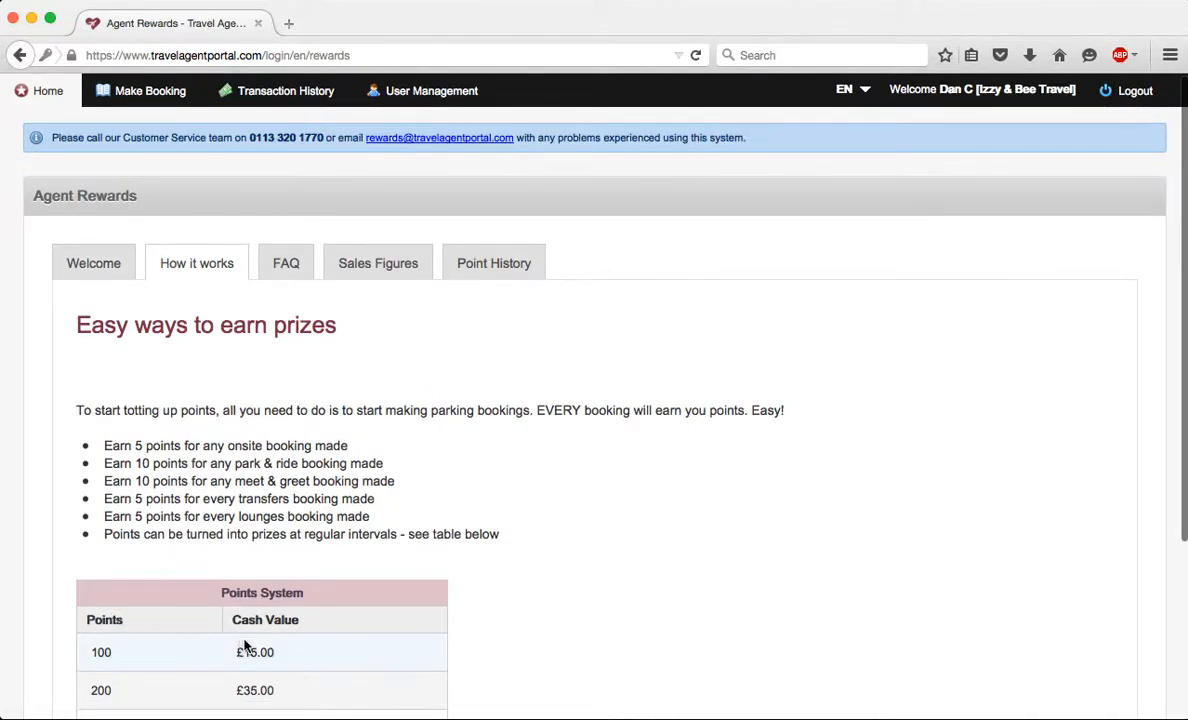
left_click(100, 265)
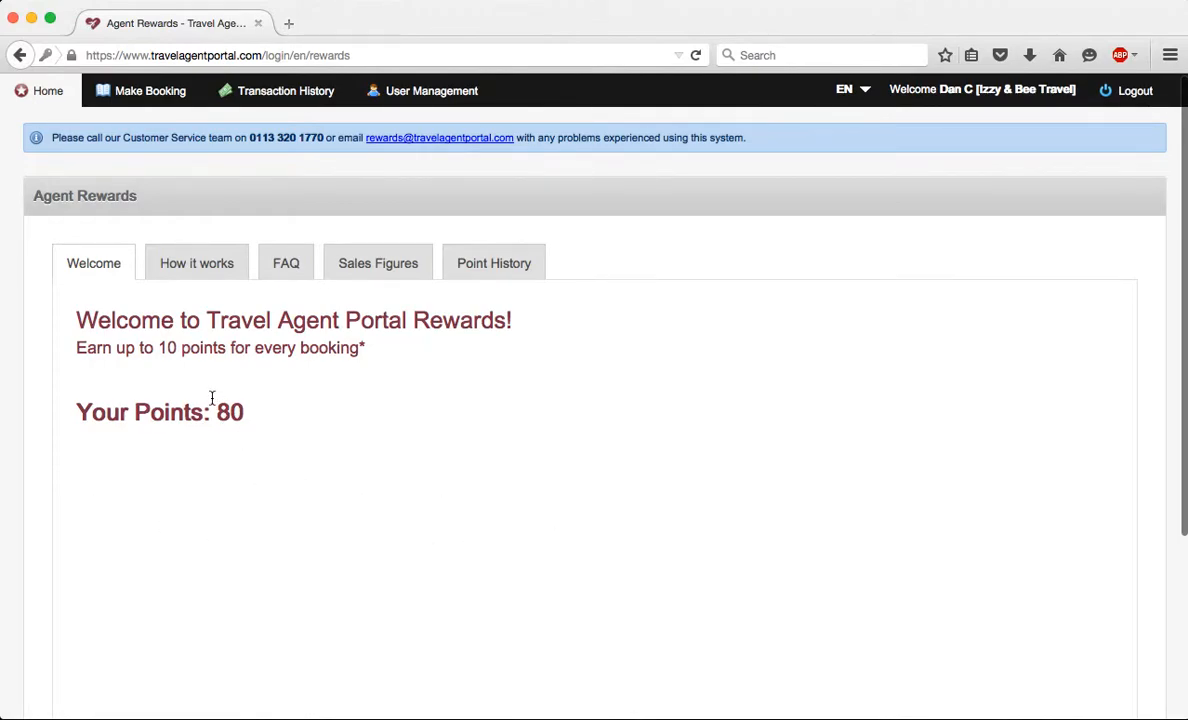
- Read through the frequently asked questions of the agent rewards scheme
left_click(286, 266)
scroll(347, 379, "down", 3)
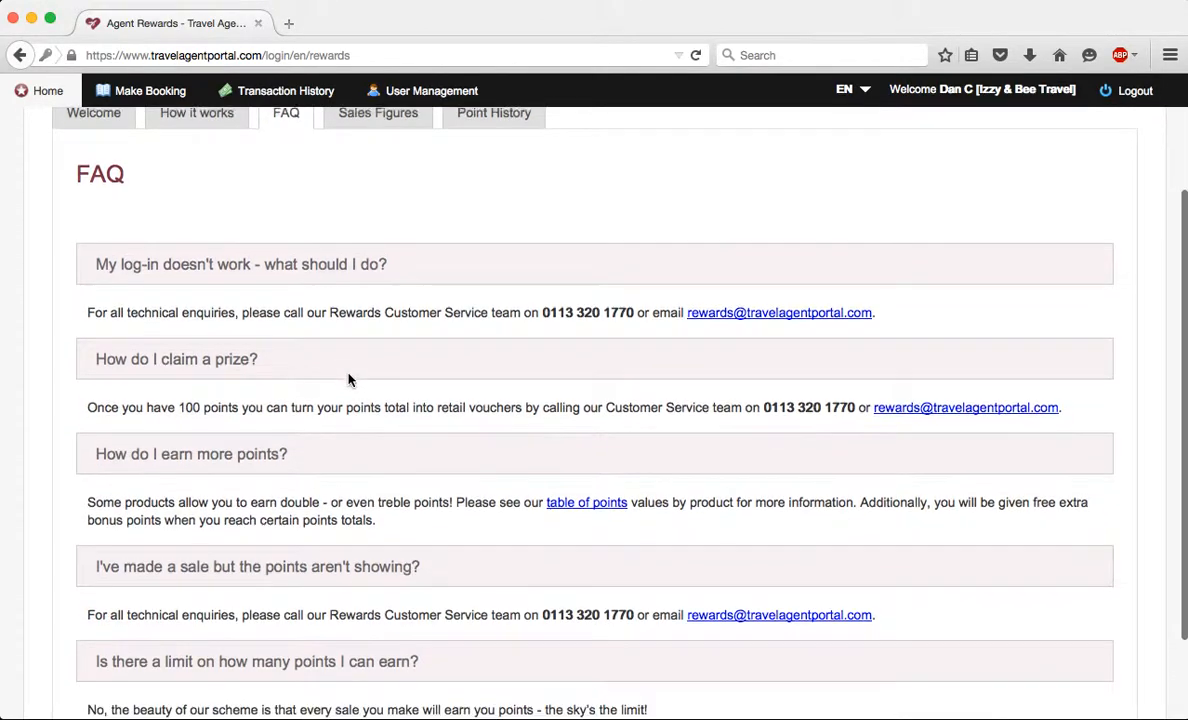
scroll(348, 379, "up", 4)
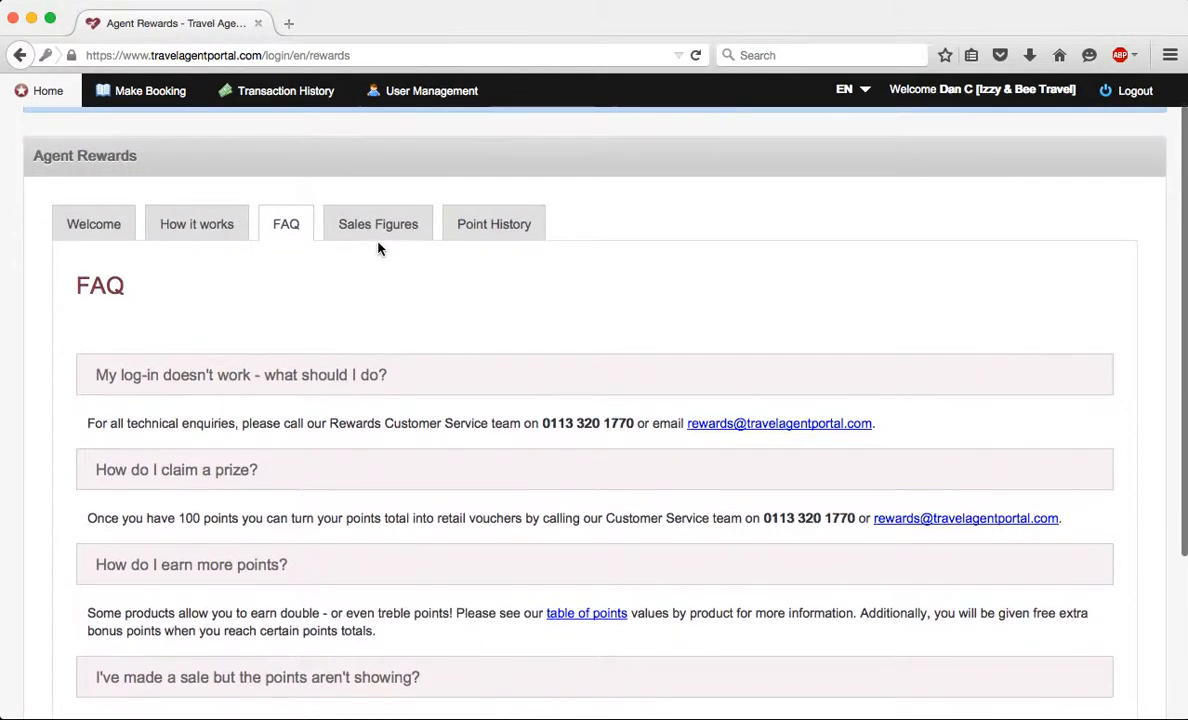
- Examine the sales figures of Izzy & Bee Travel, including the points and revenue listed per user
left_click(380, 228)
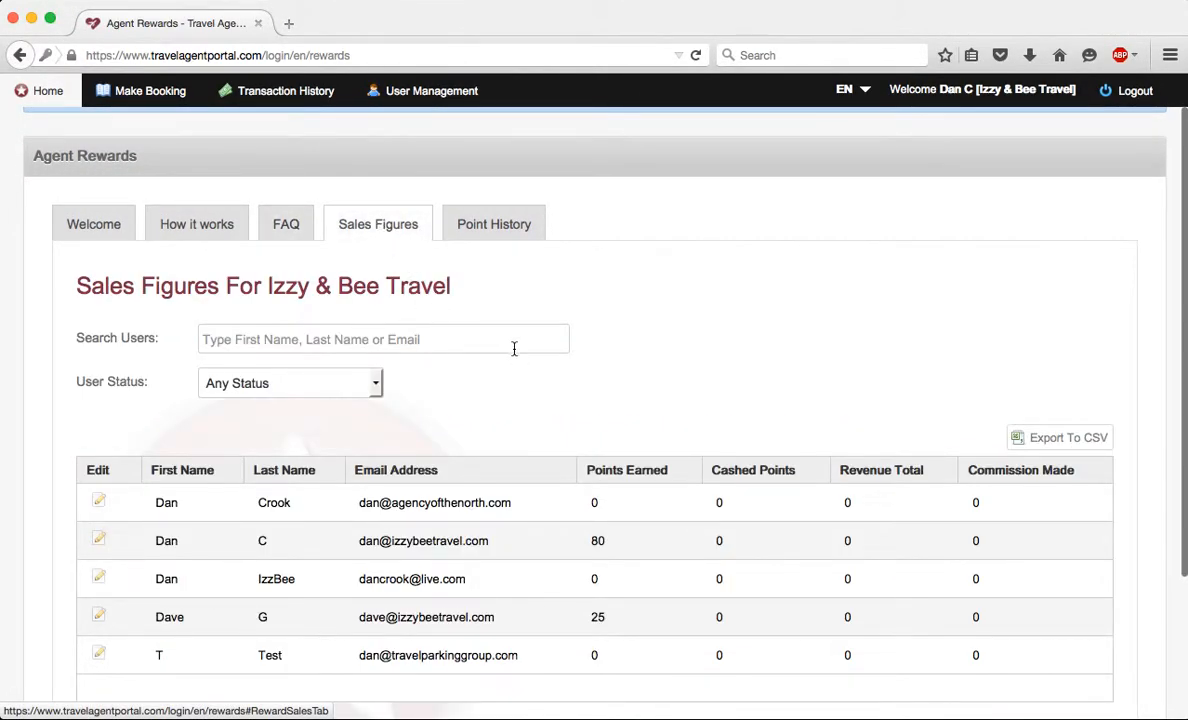
scroll(512, 350, "down", 2)
scroll(514, 354, "down", 3)
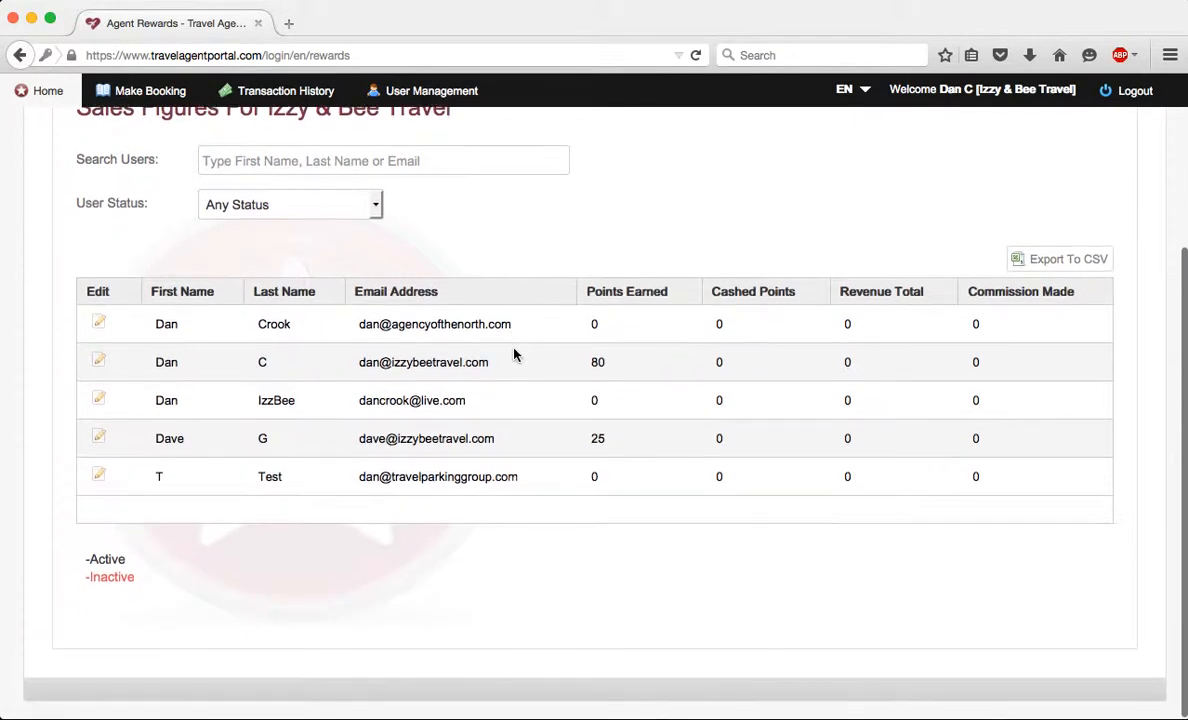
scroll(514, 354, "up", 1)
scroll(514, 354, "up", 3)
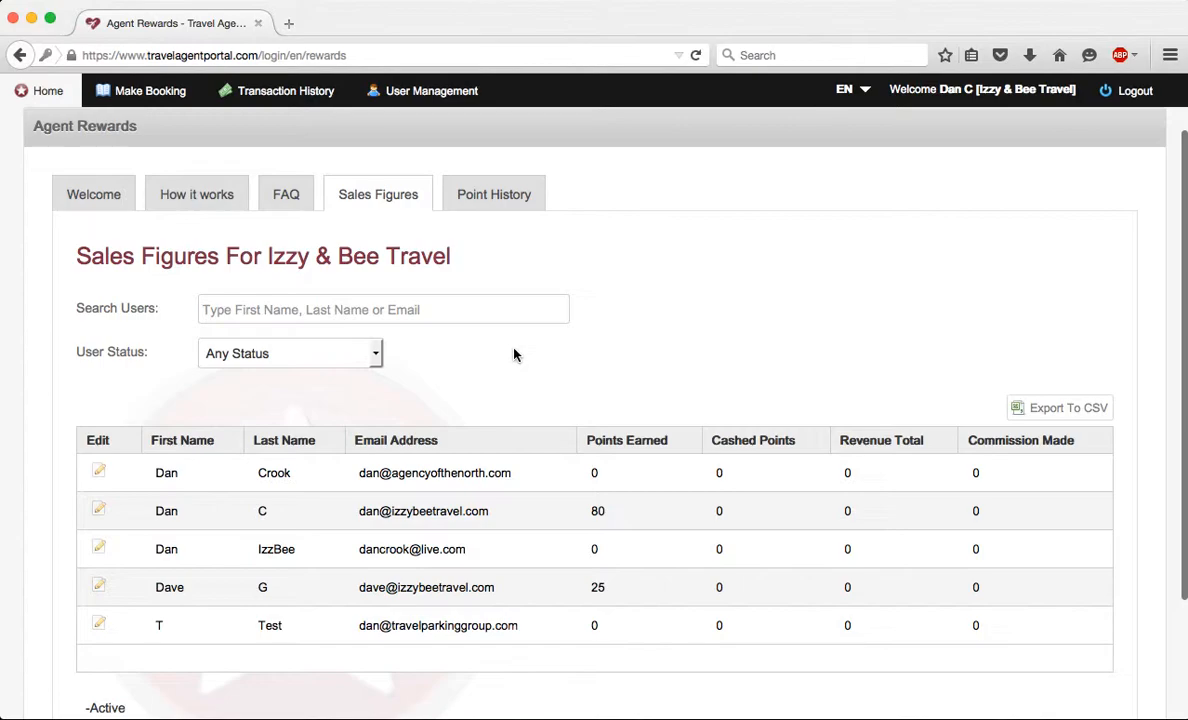
scroll(536, 285, "up", 2)
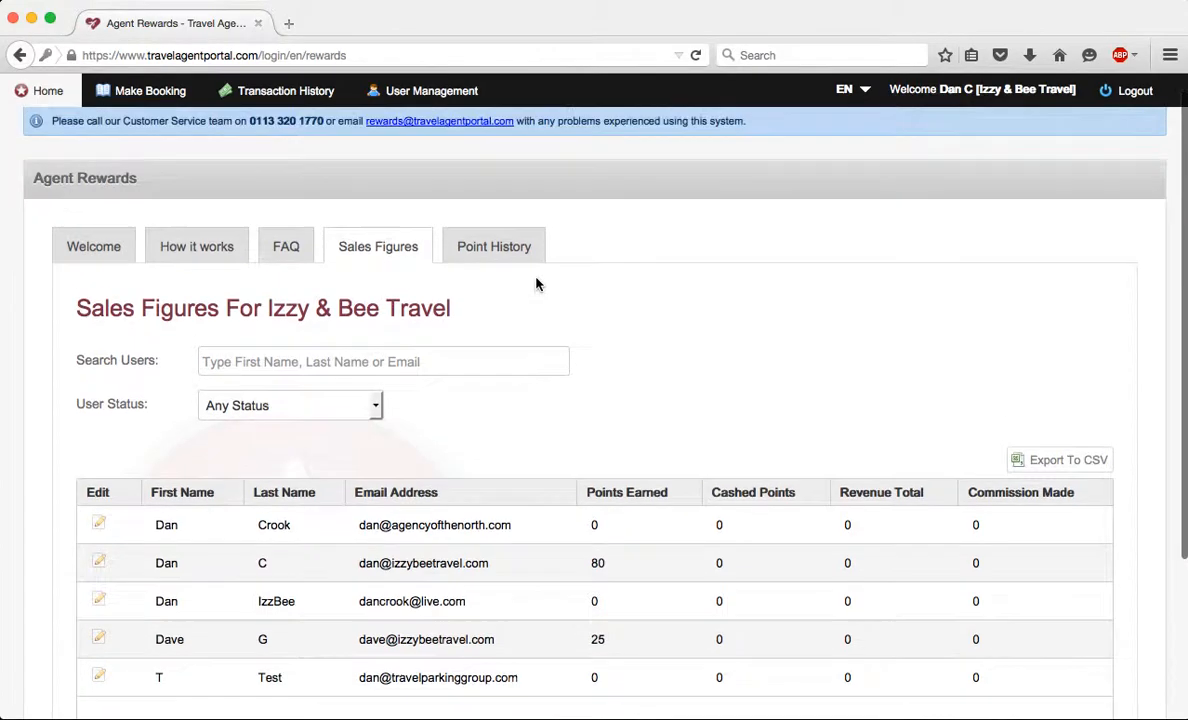
- Examine the company's point history with its company points, filters and list of rewarded bookings
left_click(485, 246)
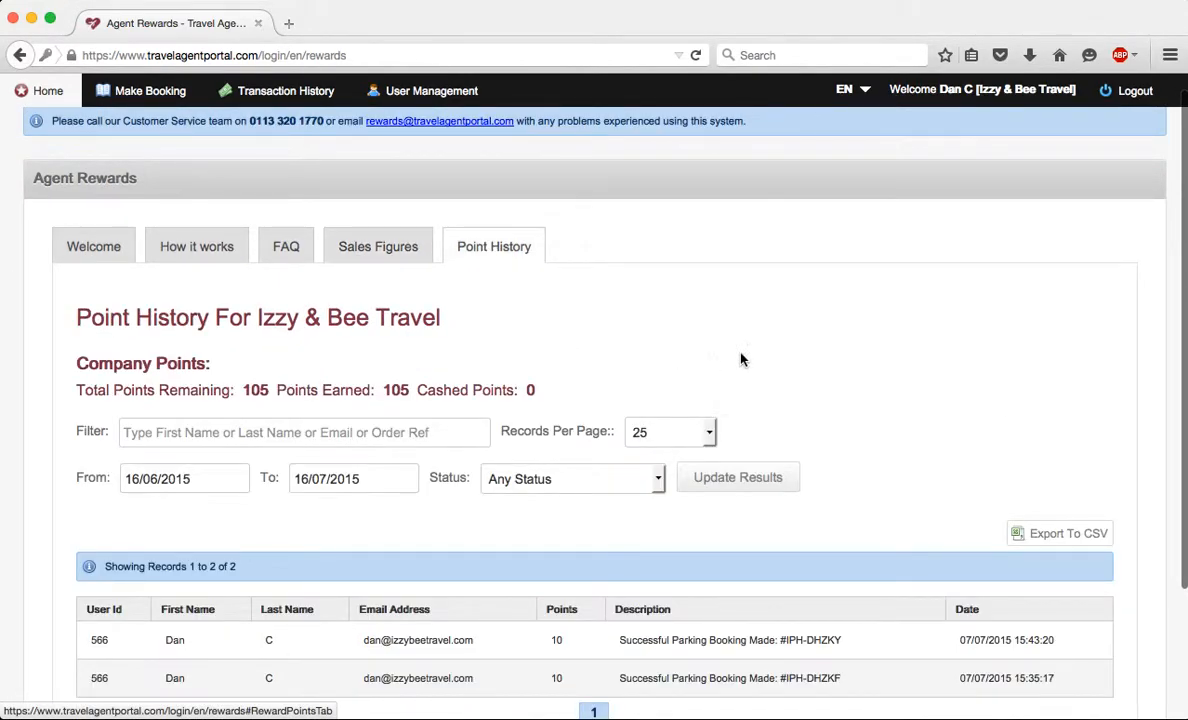
scroll(779, 361, "down", 3)
scroll(779, 361, "up", 2)
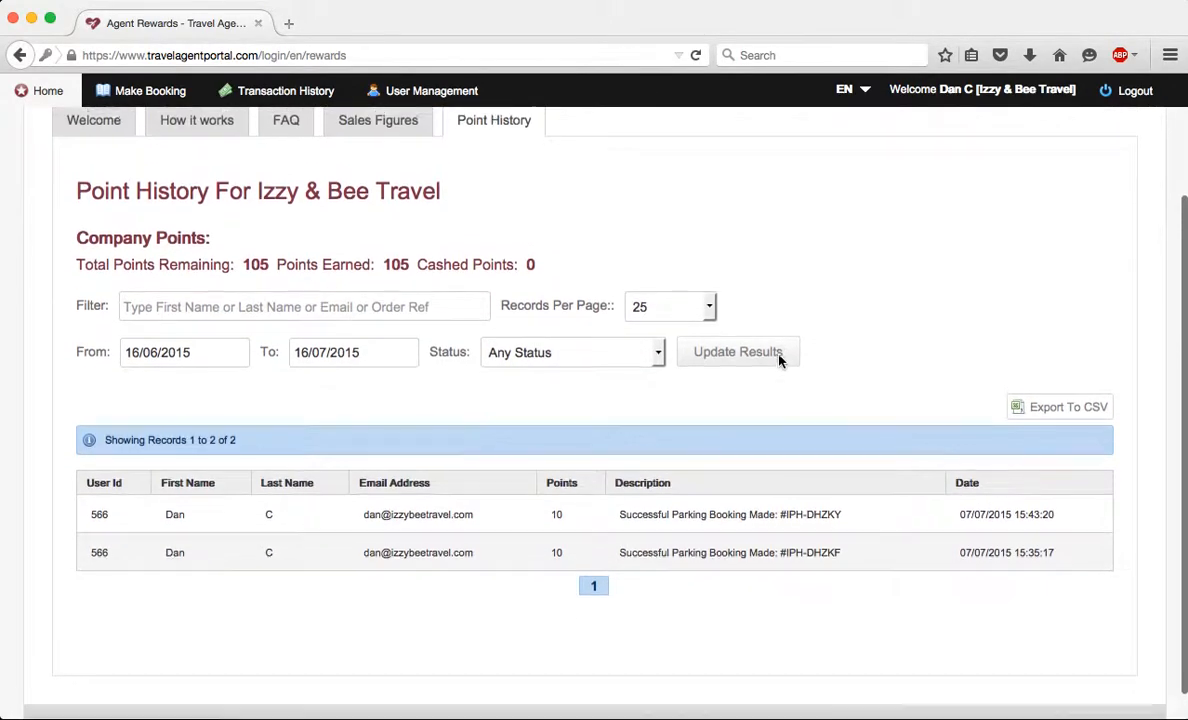
scroll(779, 361, "up", 2)
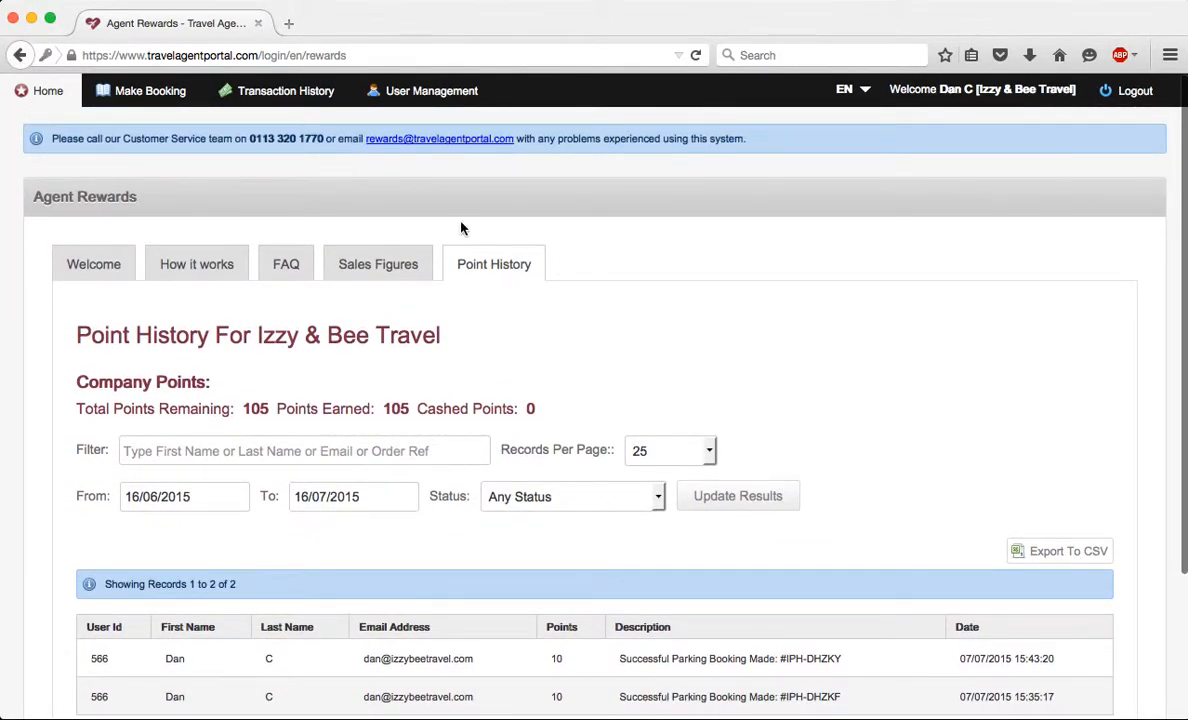
- Look over the portal's booking page, the transaction history with its date filter, and the user management page
left_click(162, 98)
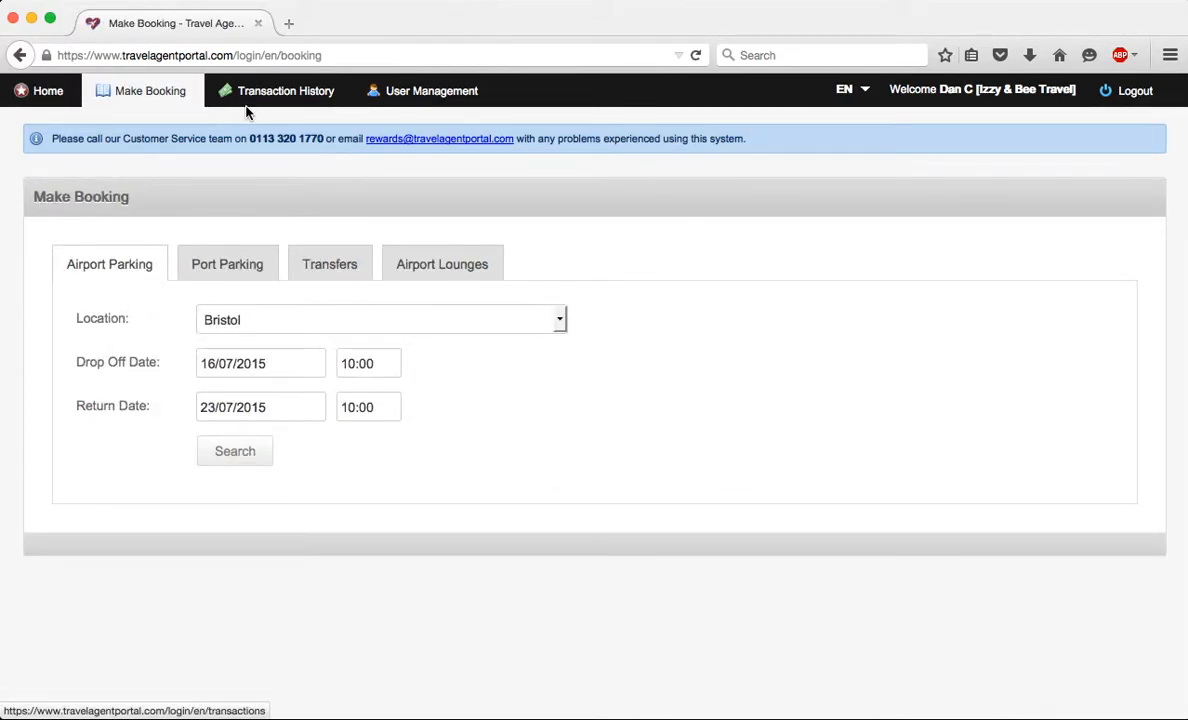
left_click(282, 98)
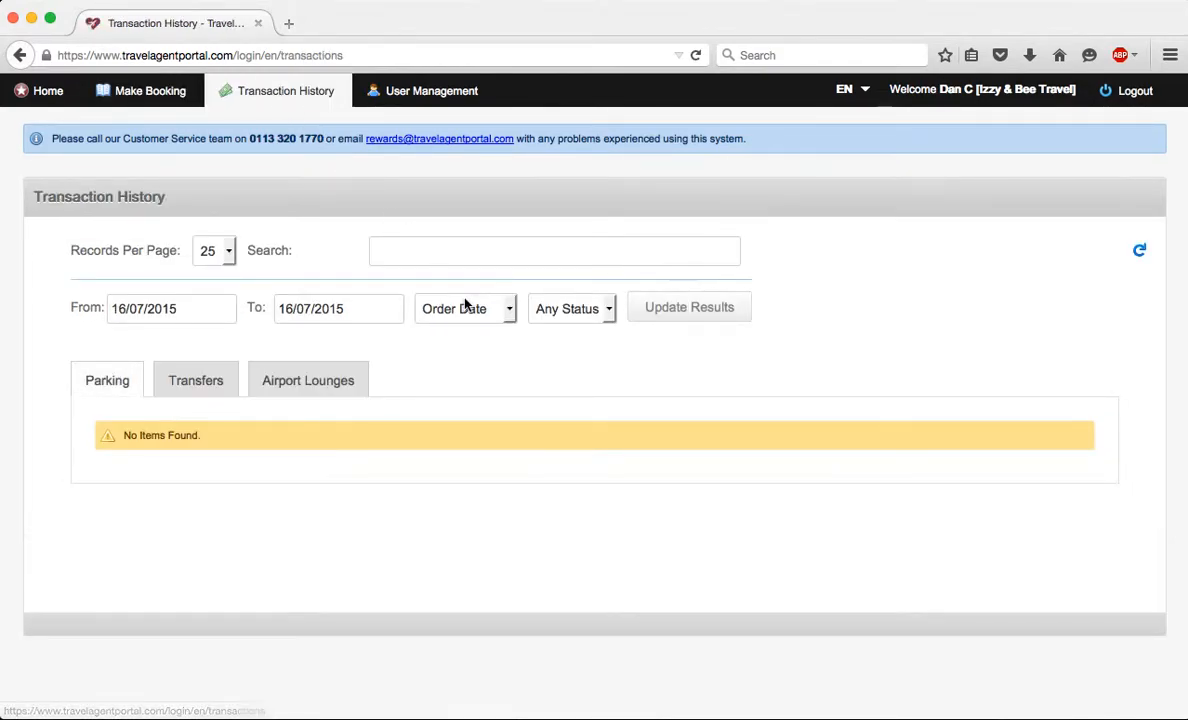
left_click(187, 308)
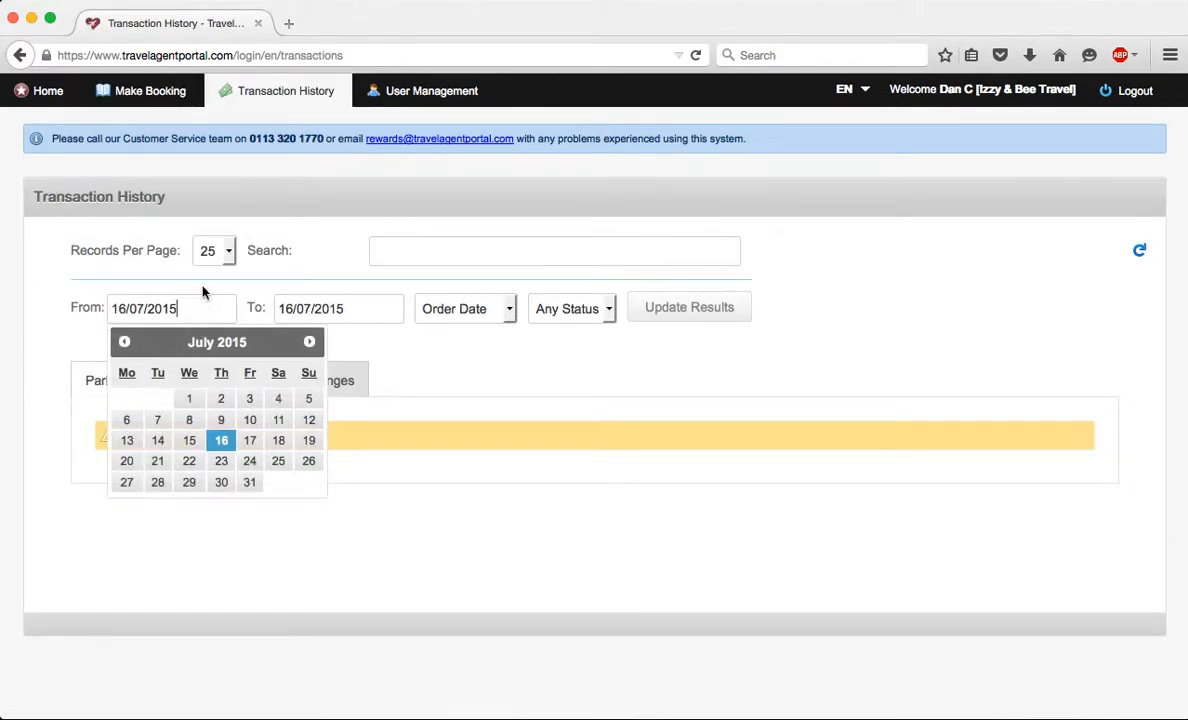
left_click(355, 138)
left_click(407, 92)
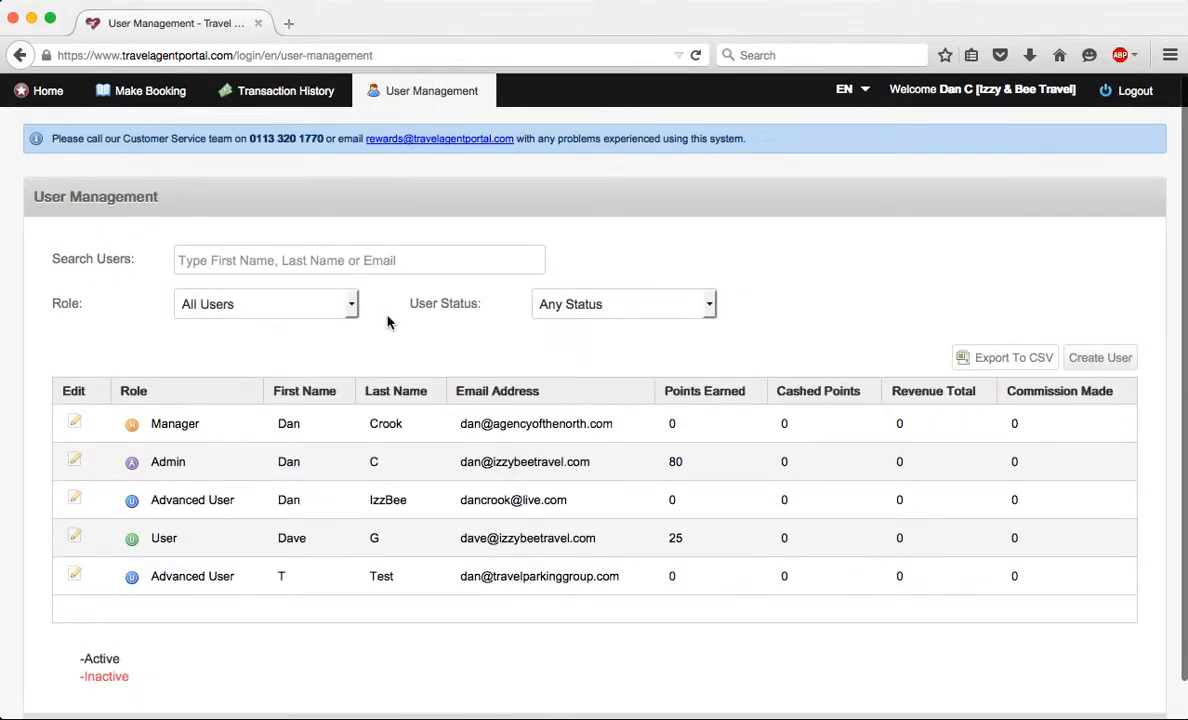
- Search for airport parking at Gatwick with a drop-off date of 30/08/2015
left_click(132, 100)
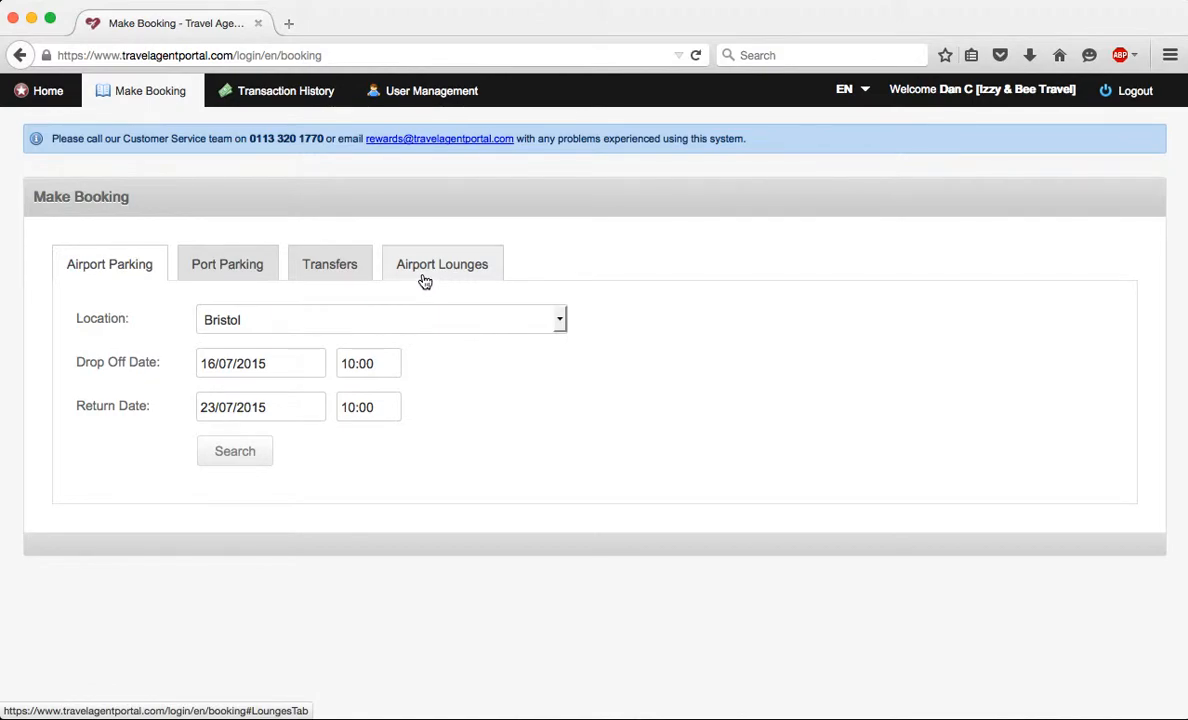
left_click(305, 320)
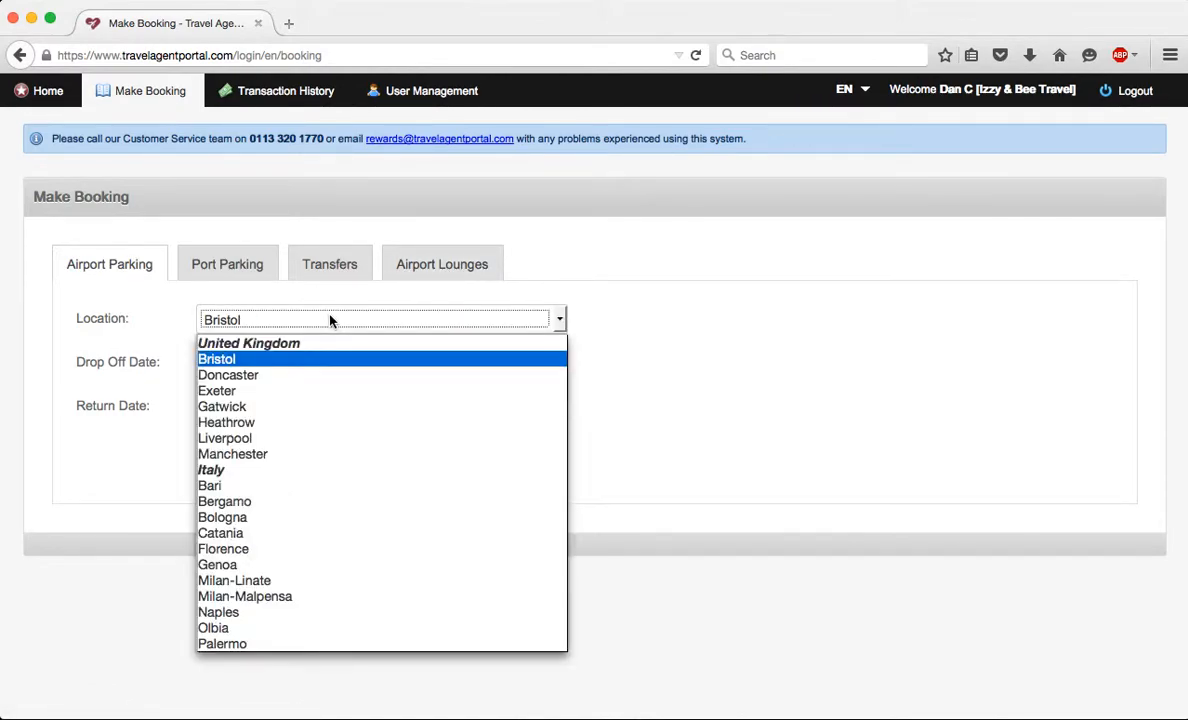
left_click(322, 413)
left_click(291, 370)
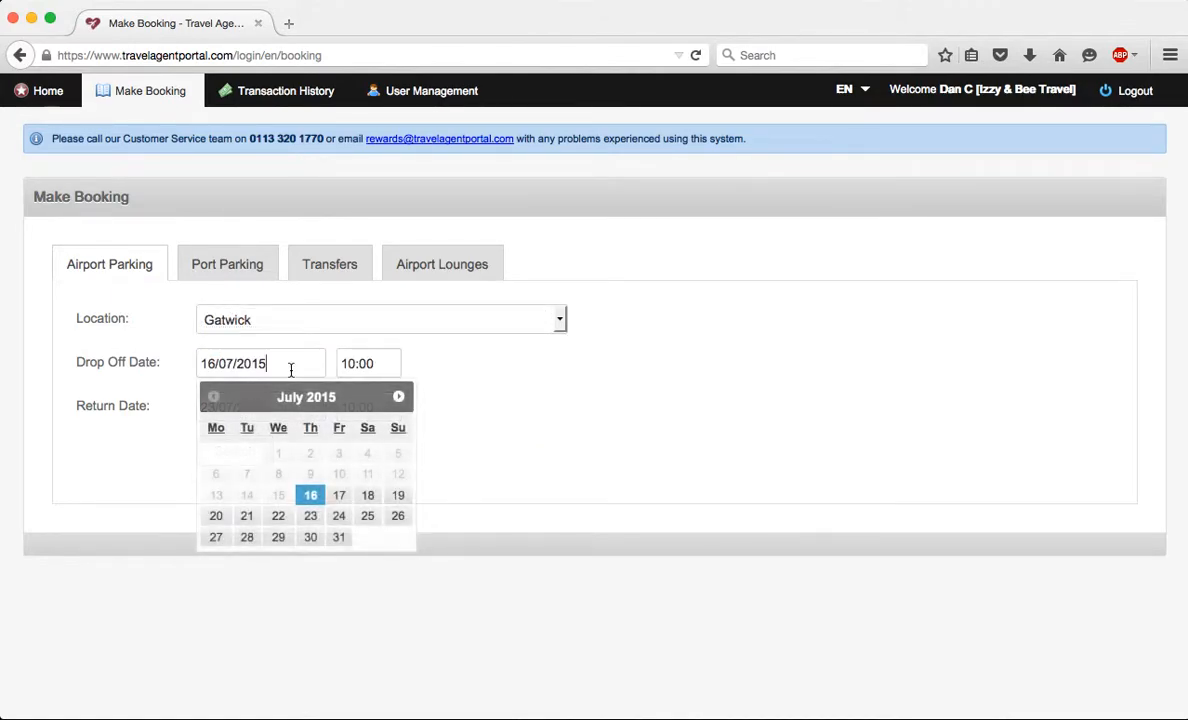
left_click(398, 398)
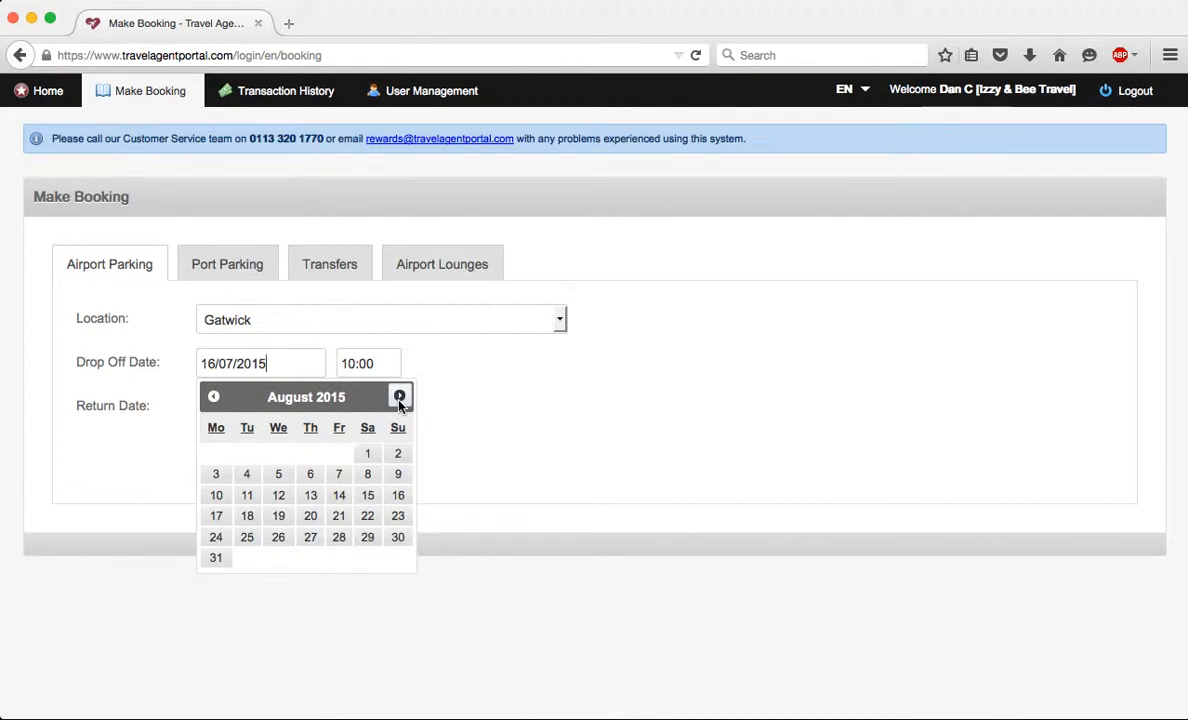
left_click(397, 537)
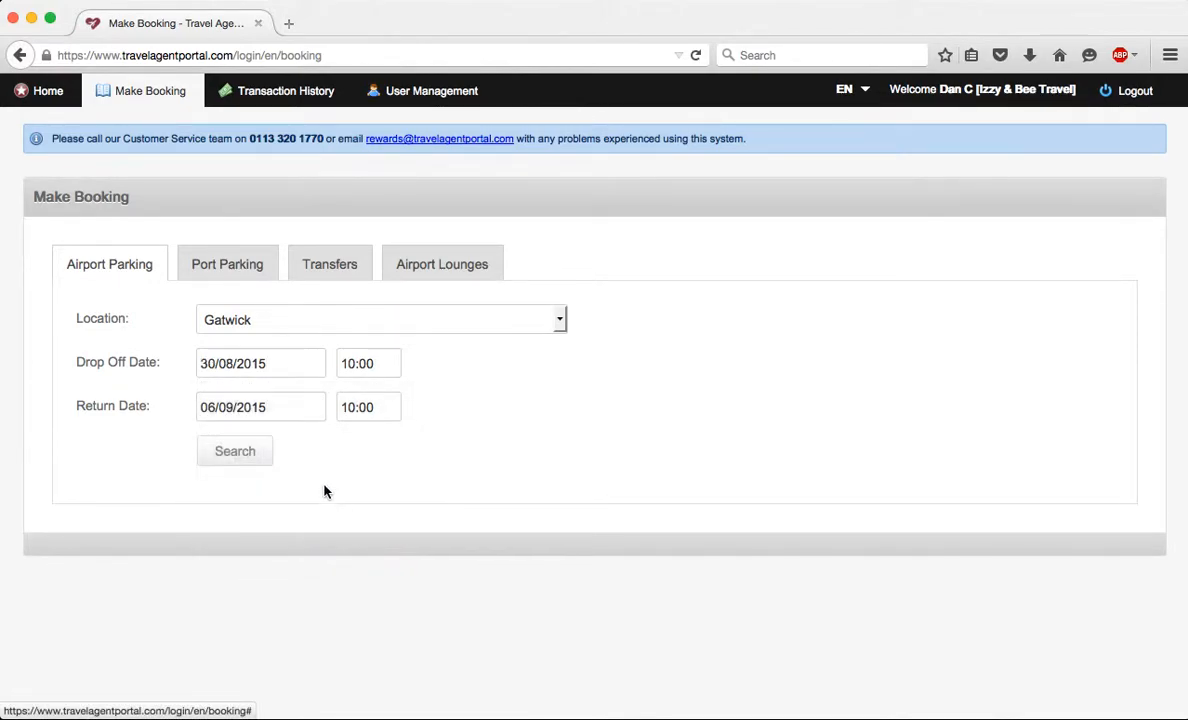
left_click(234, 453)
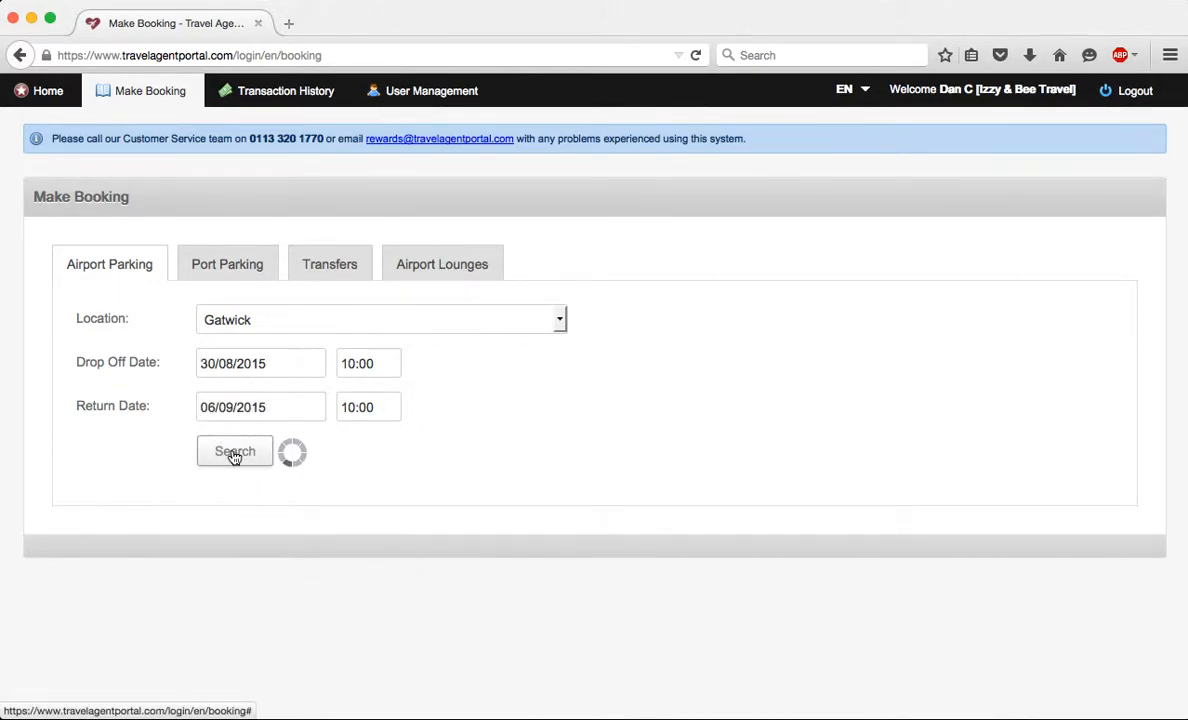
- Review the Gatwick parking offers and filter them by Meet & Greet, Park & Ride and Onsite in turn
scroll(534, 475, "down", 3)
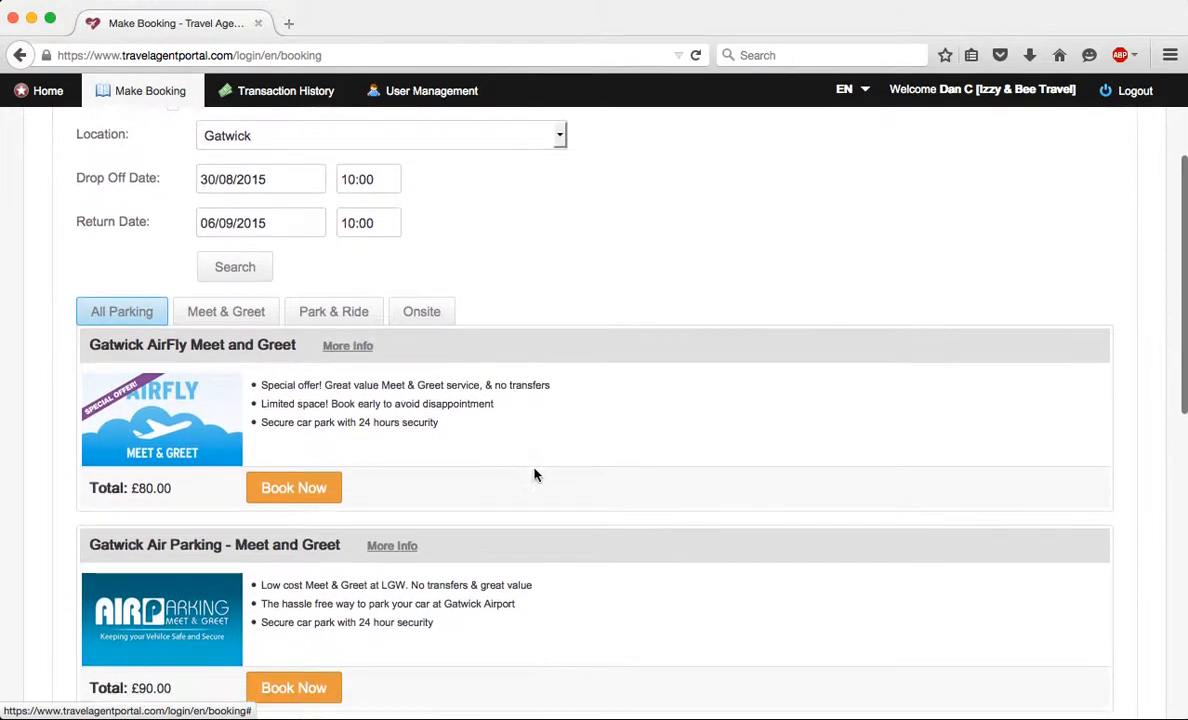
scroll(534, 475, "down", 3)
scroll(538, 474, "up", 3)
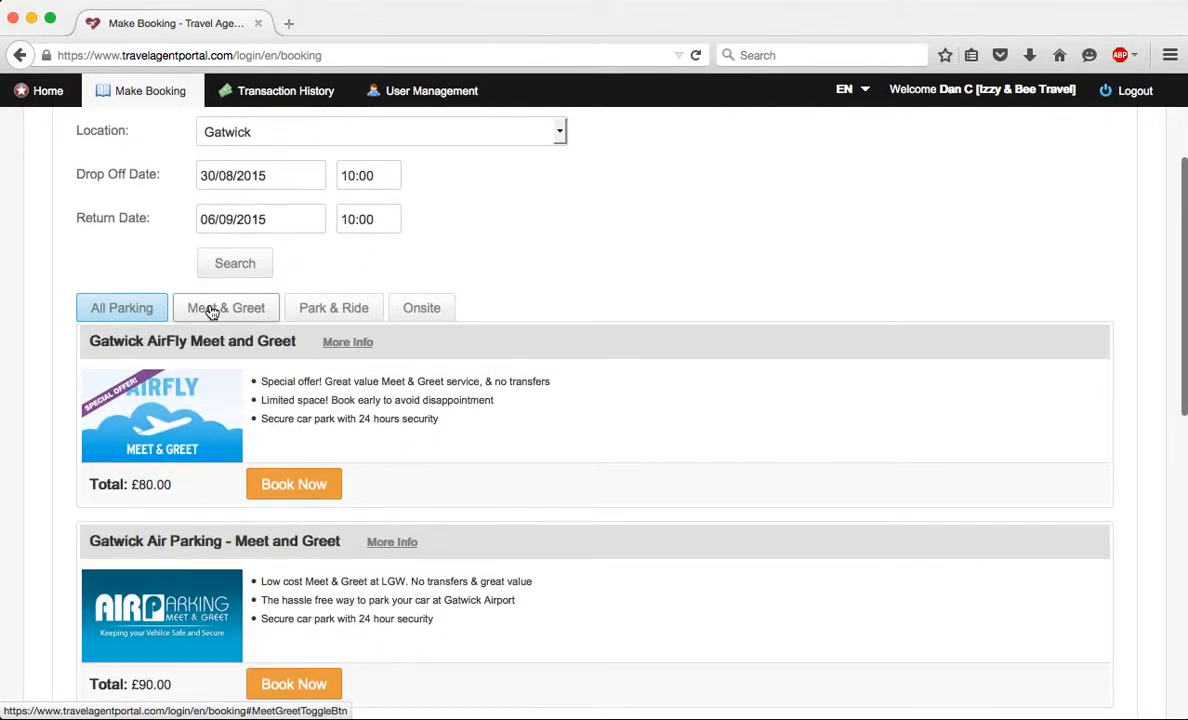
left_click(211, 313)
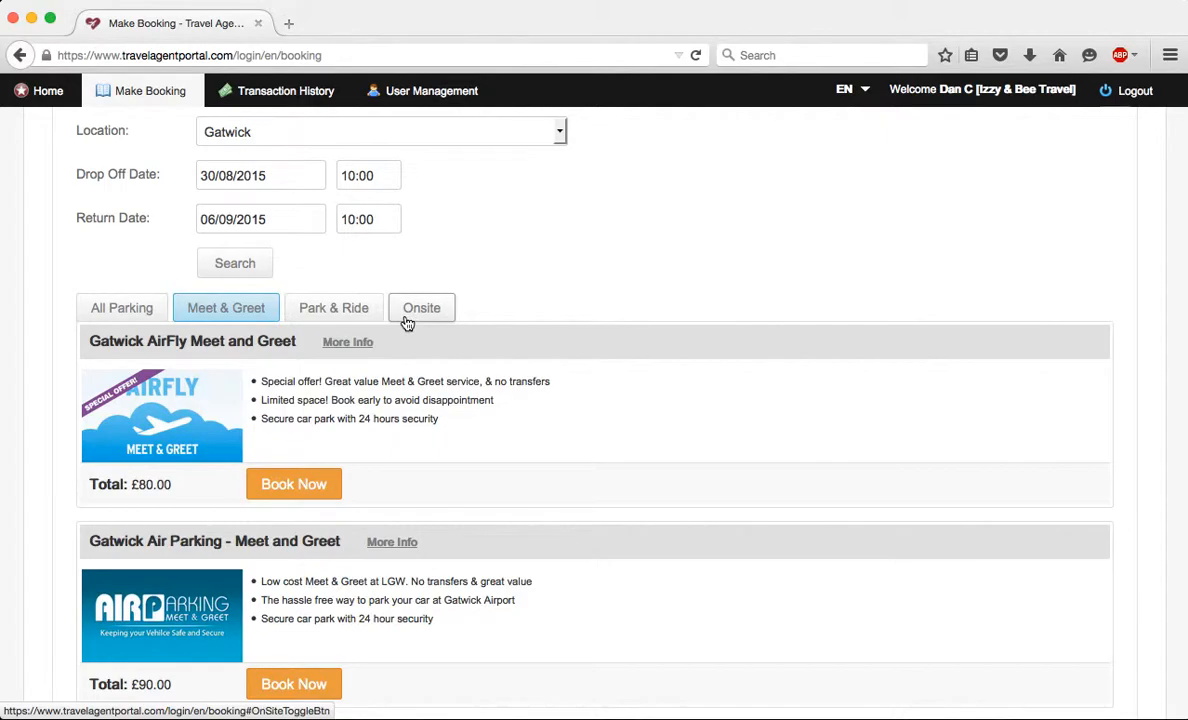
scroll(406, 320, "down", 12)
scroll(405, 316, "up", 9)
scroll(405, 316, "up", 2)
left_click(336, 218)
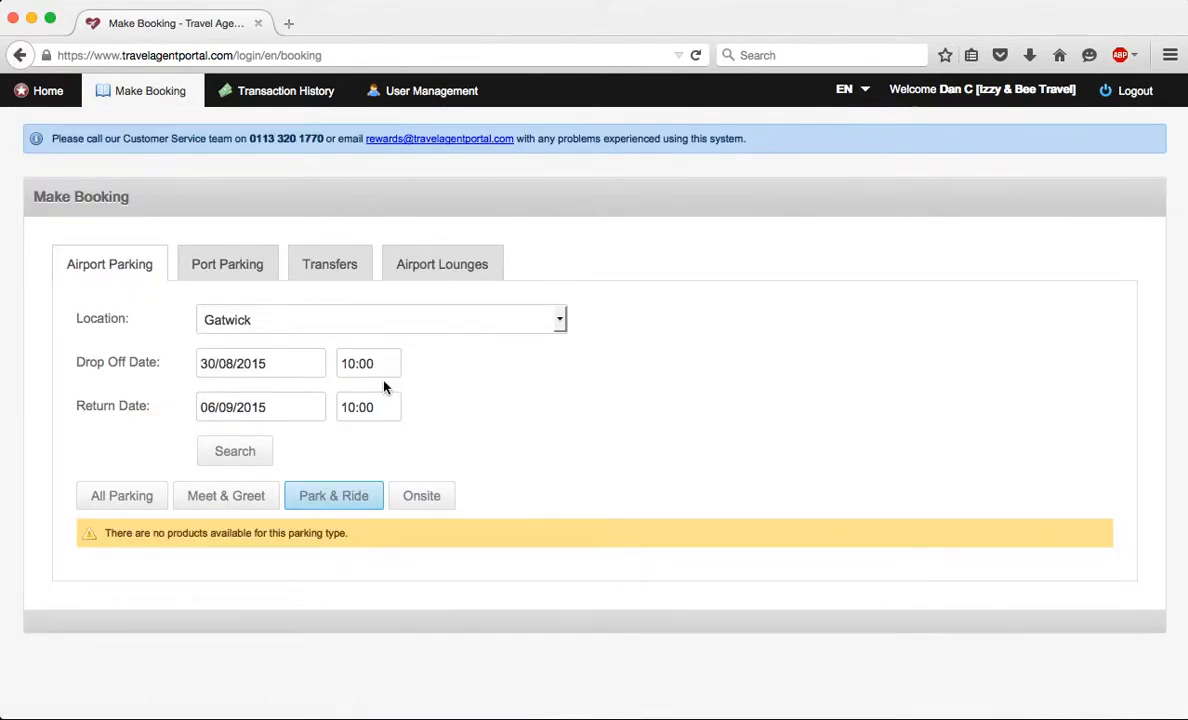
left_click(430, 498)
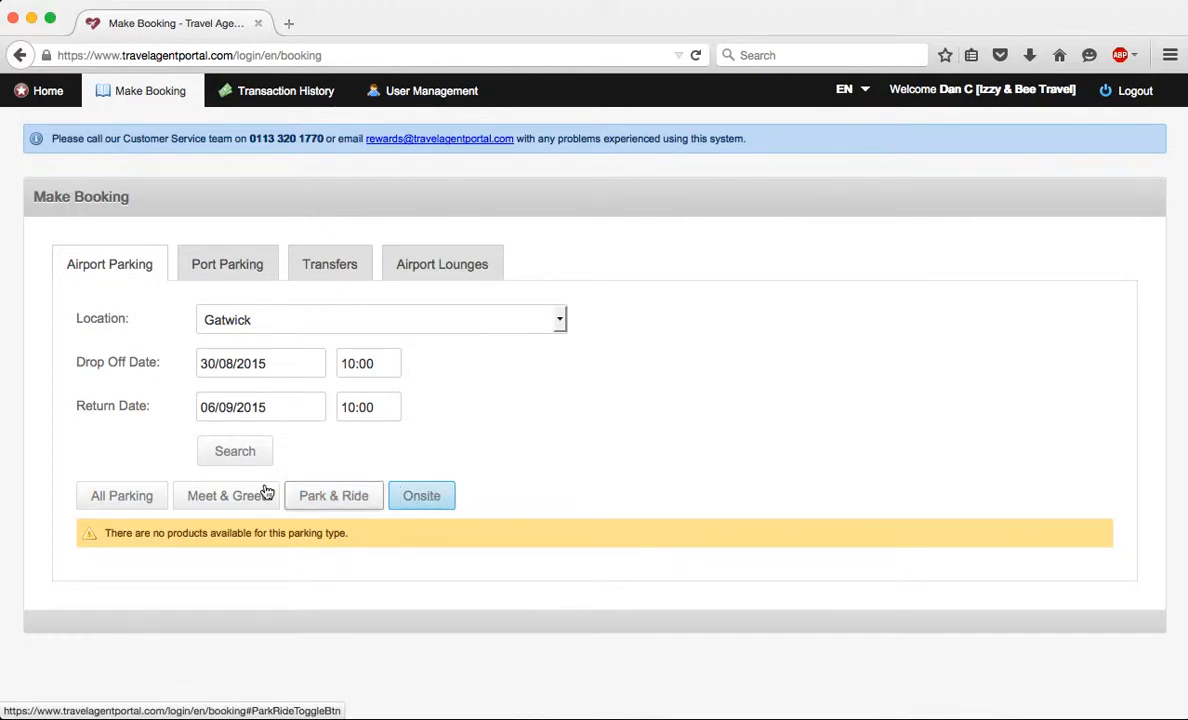
- Show all parking types again, start a booking for Gatwick AirFly Meet and Greet and review its customer and payment fields
left_click(125, 496)
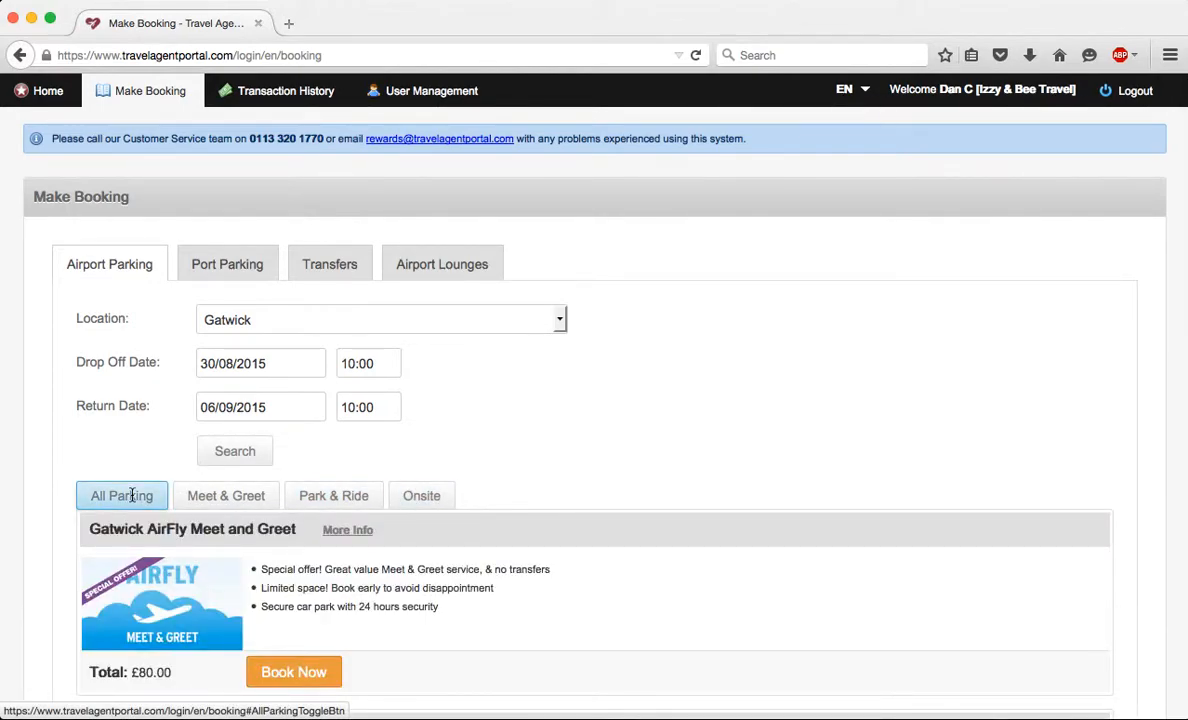
scroll(131, 495, "down", 4)
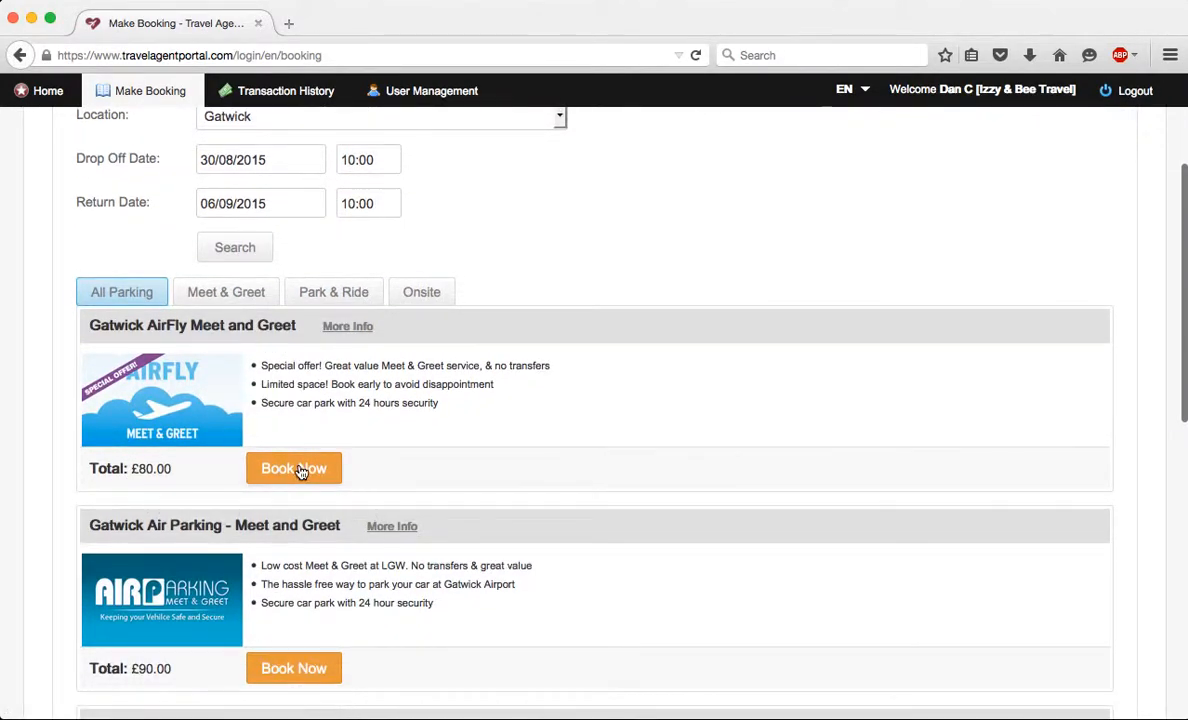
left_click(300, 470)
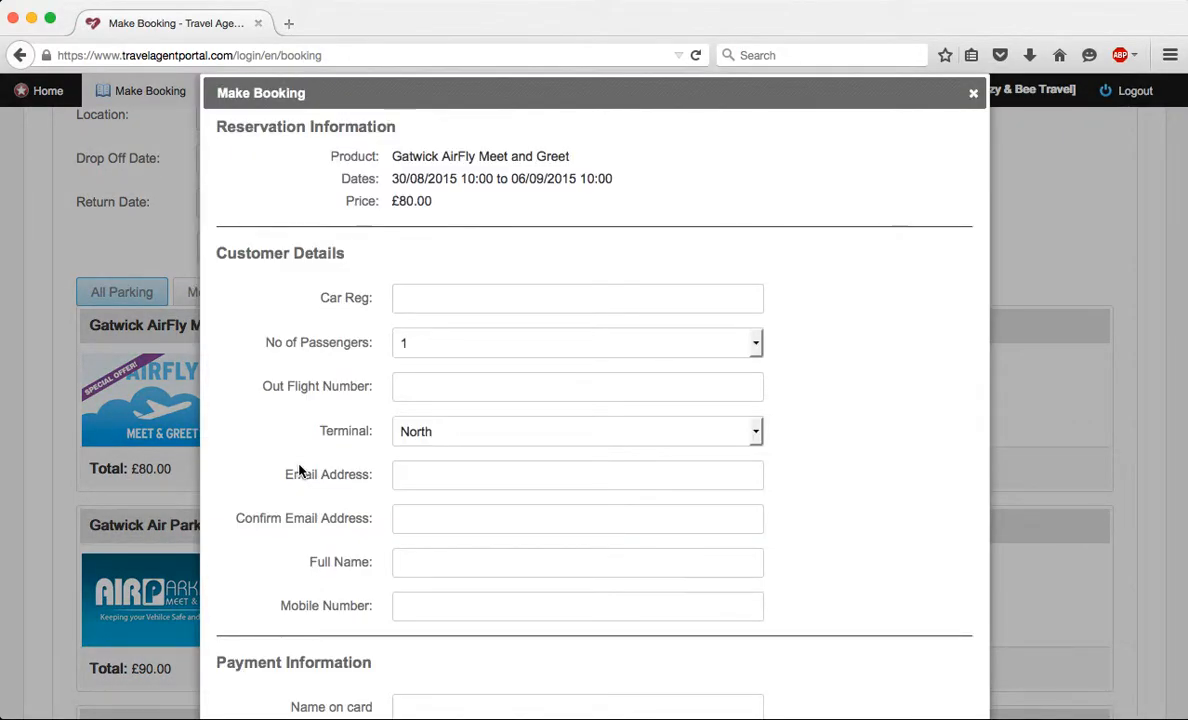
scroll(525, 268, "down", 4)
scroll(527, 260, "down", 4)
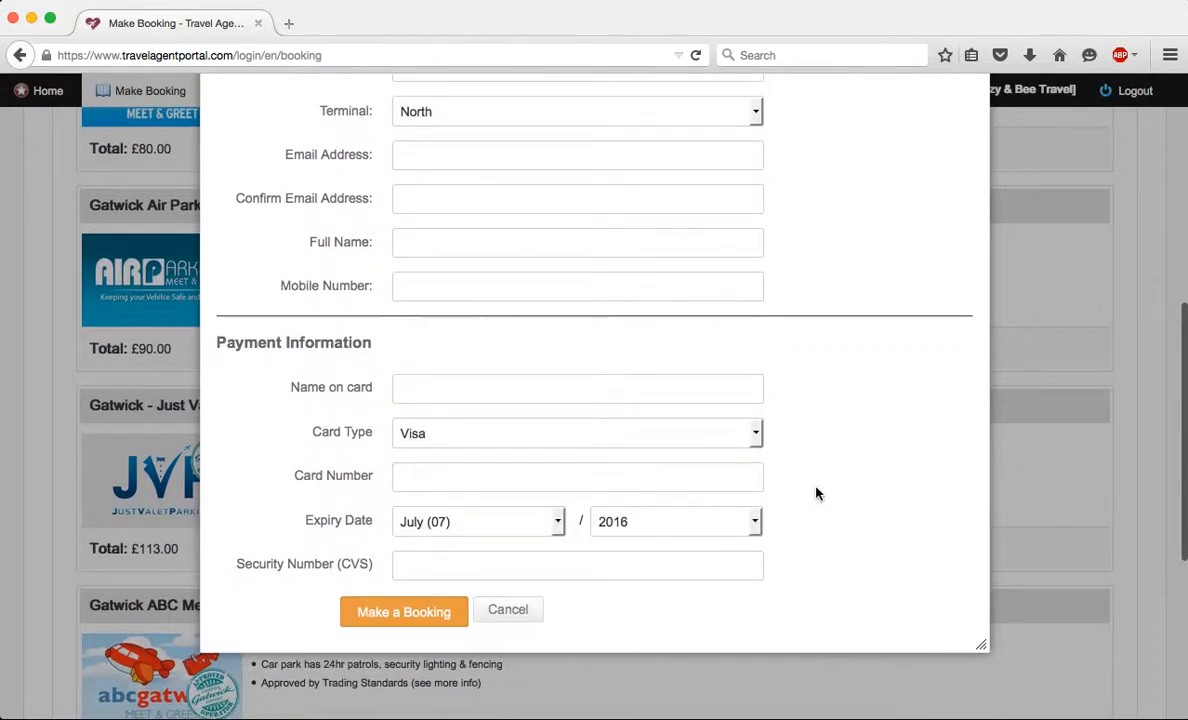
- Check the Gatwick AirFly Meet and Greet booking form from its reservation information through the customer details to the payment information
scroll(816, 493, "up", 3)
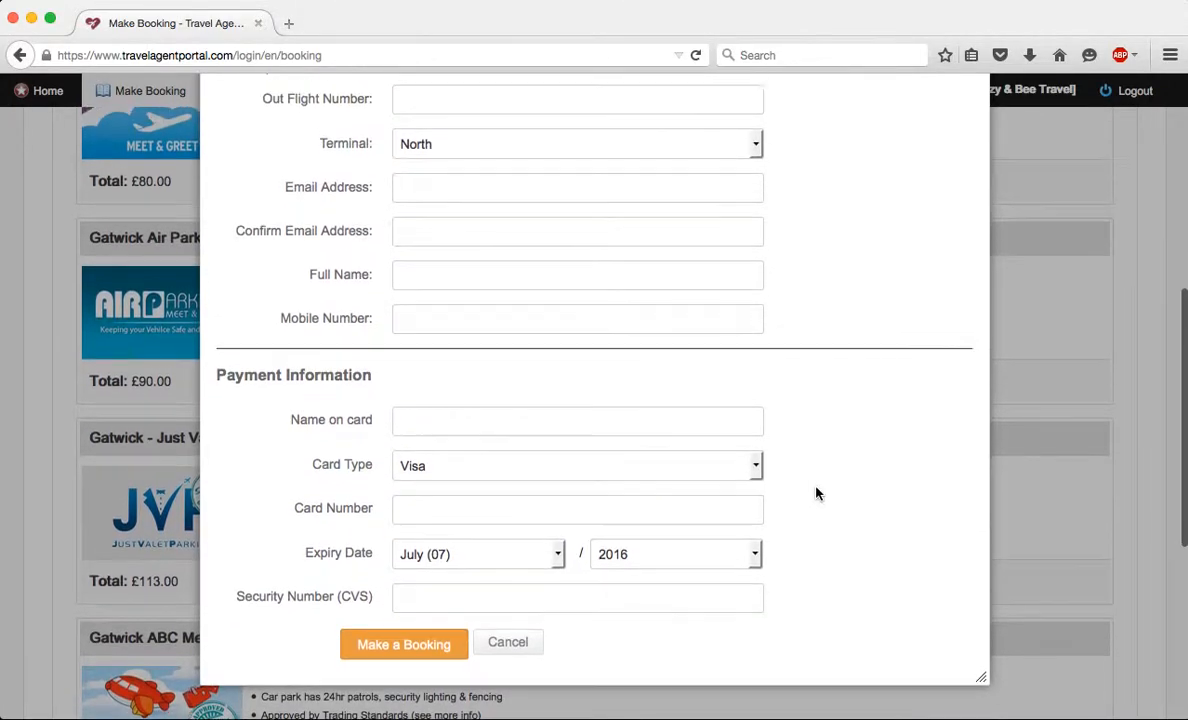
scroll(816, 493, "up", 4)
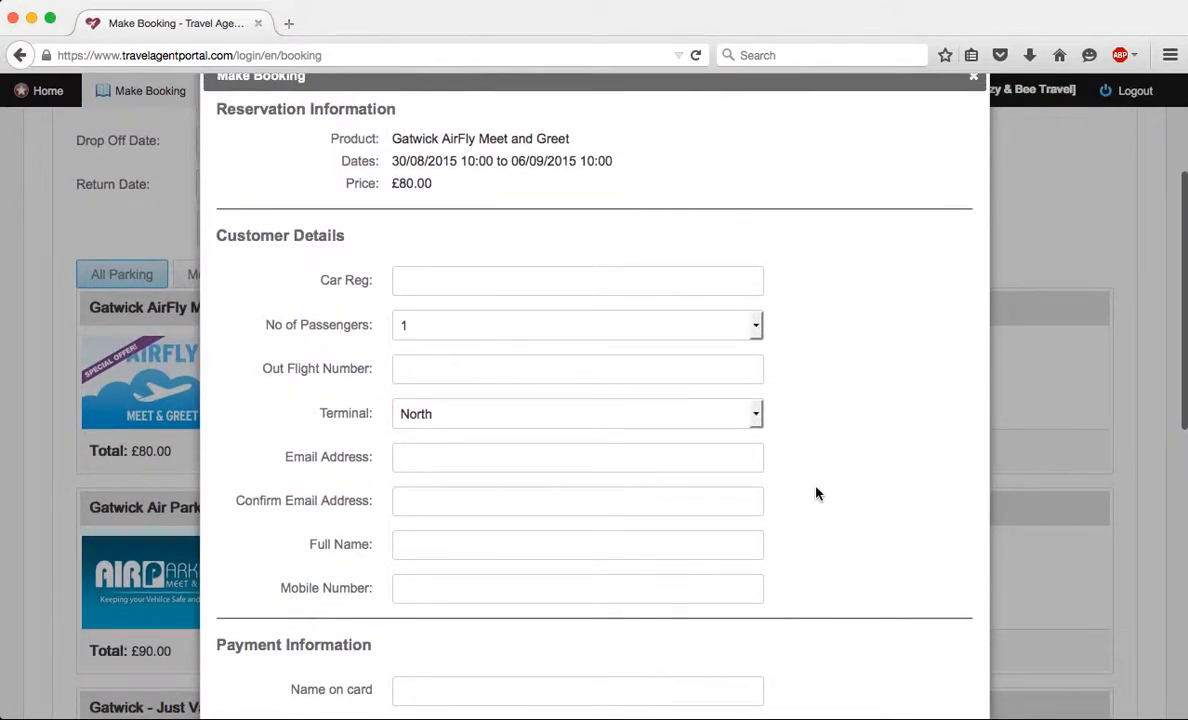
scroll(816, 493, "up", 2)
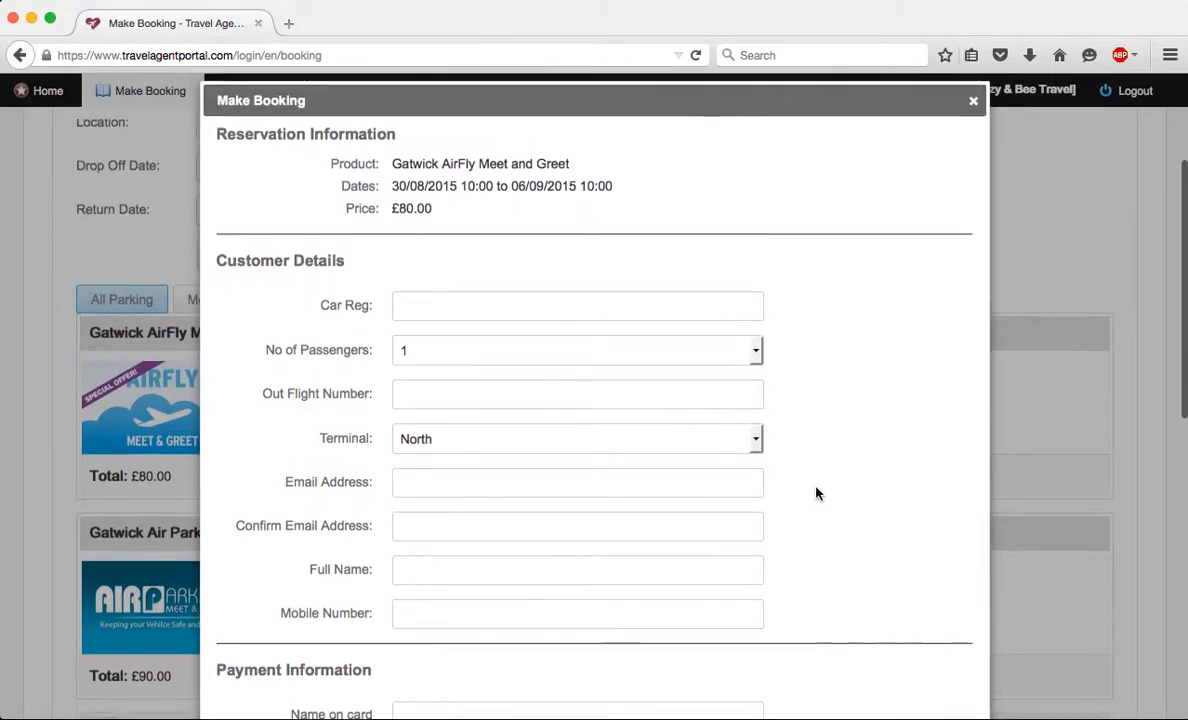
scroll(817, 493, "up", 1)
scroll(817, 493, "down", 2)
scroll(817, 493, "up", 1)
scroll(816, 493, "down", 4)
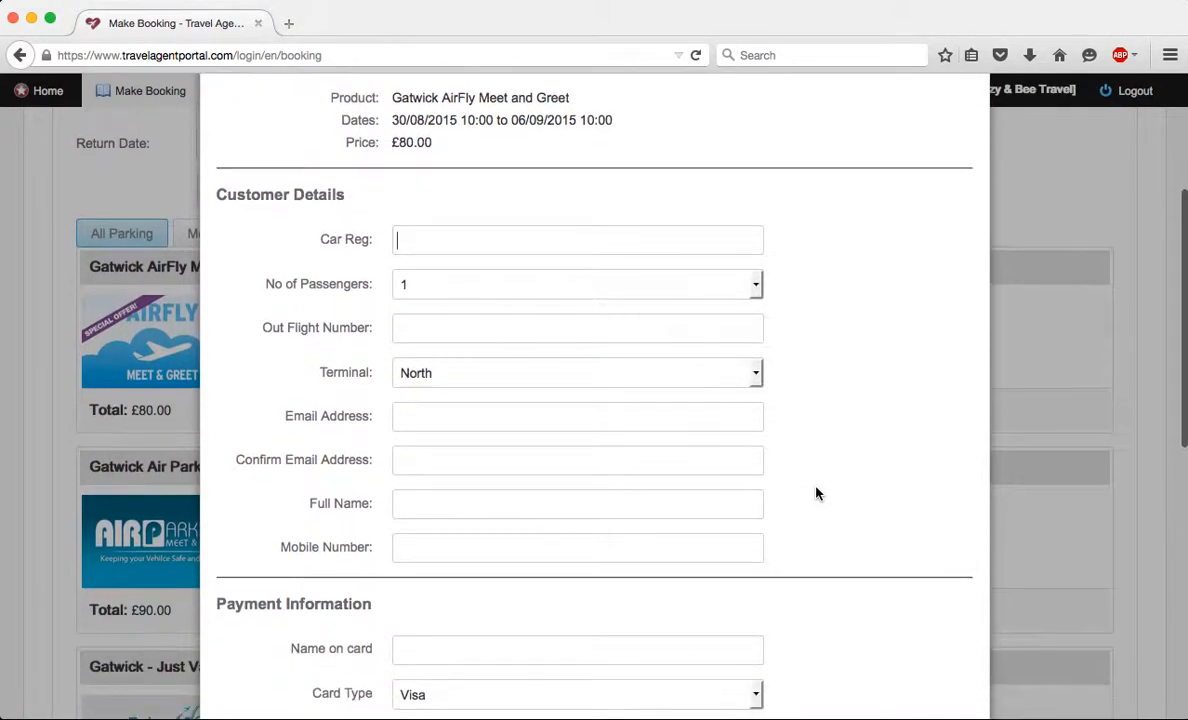
scroll(816, 493, "down", 2)
scroll(816, 493, "up", 5)
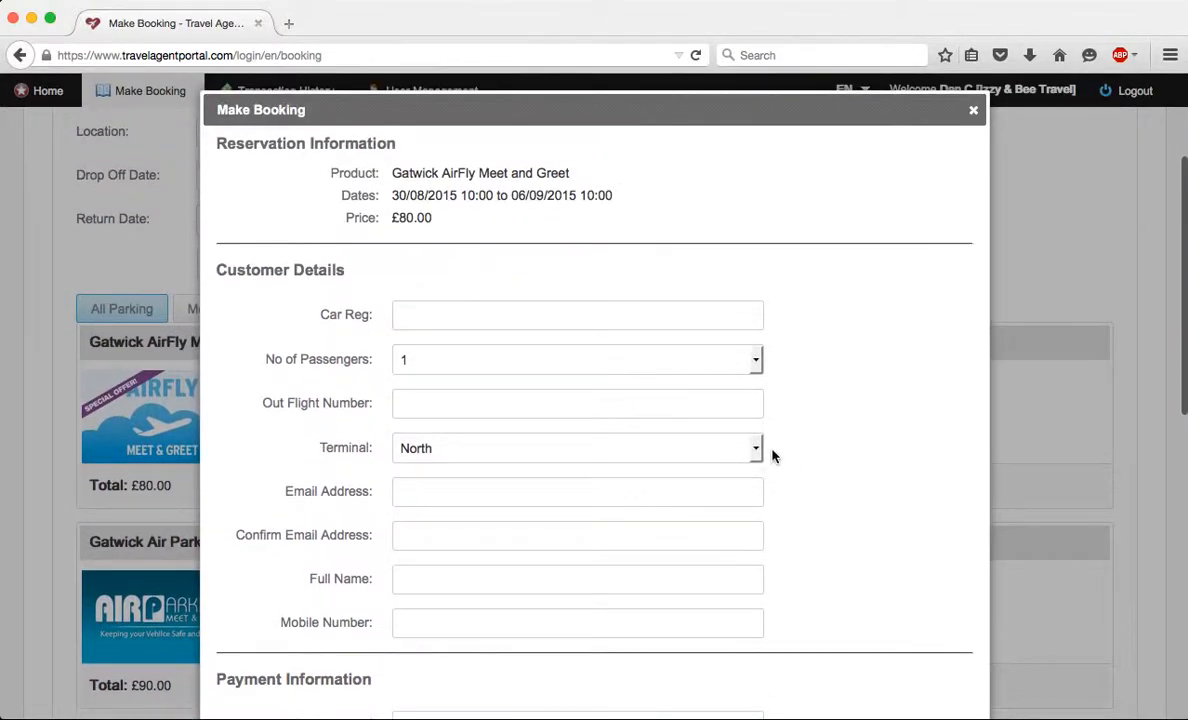
left_click(634, 390)
scroll(504, 398, "down", 7)
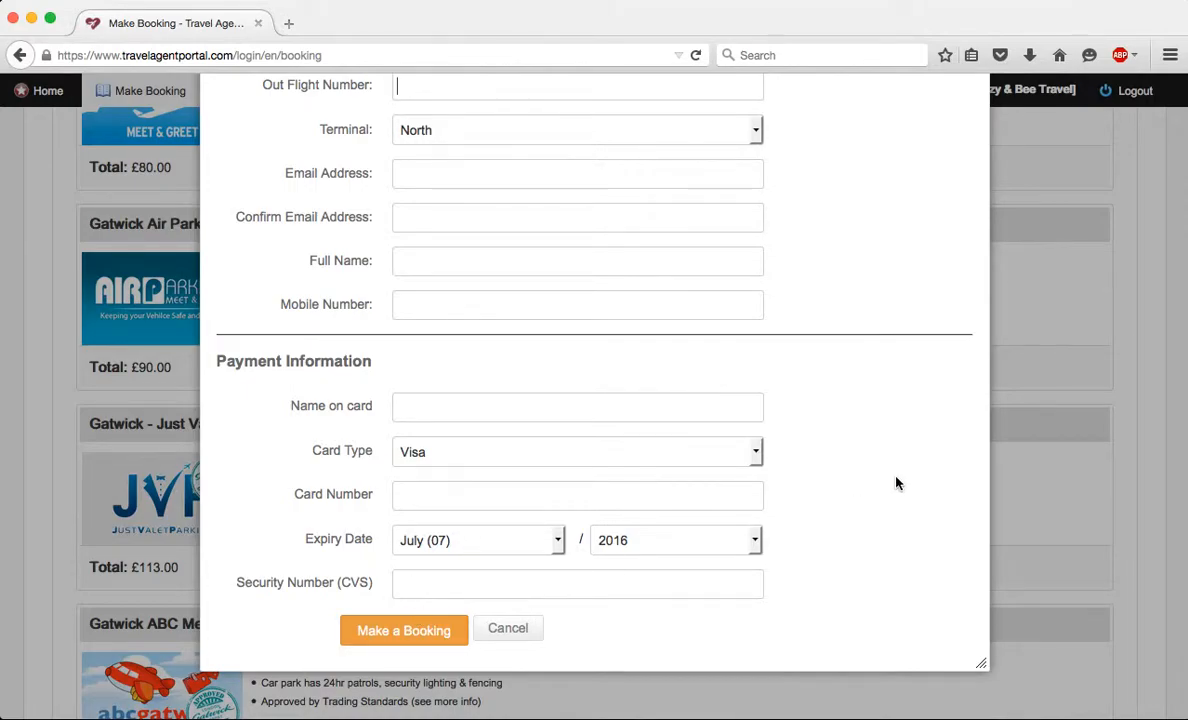
- Close the Gatwick AirFly booking form without submitting it and open the transaction history
left_click(1047, 440)
scroll(643, 293, "up", 1)
scroll(643, 293, "up", 10)
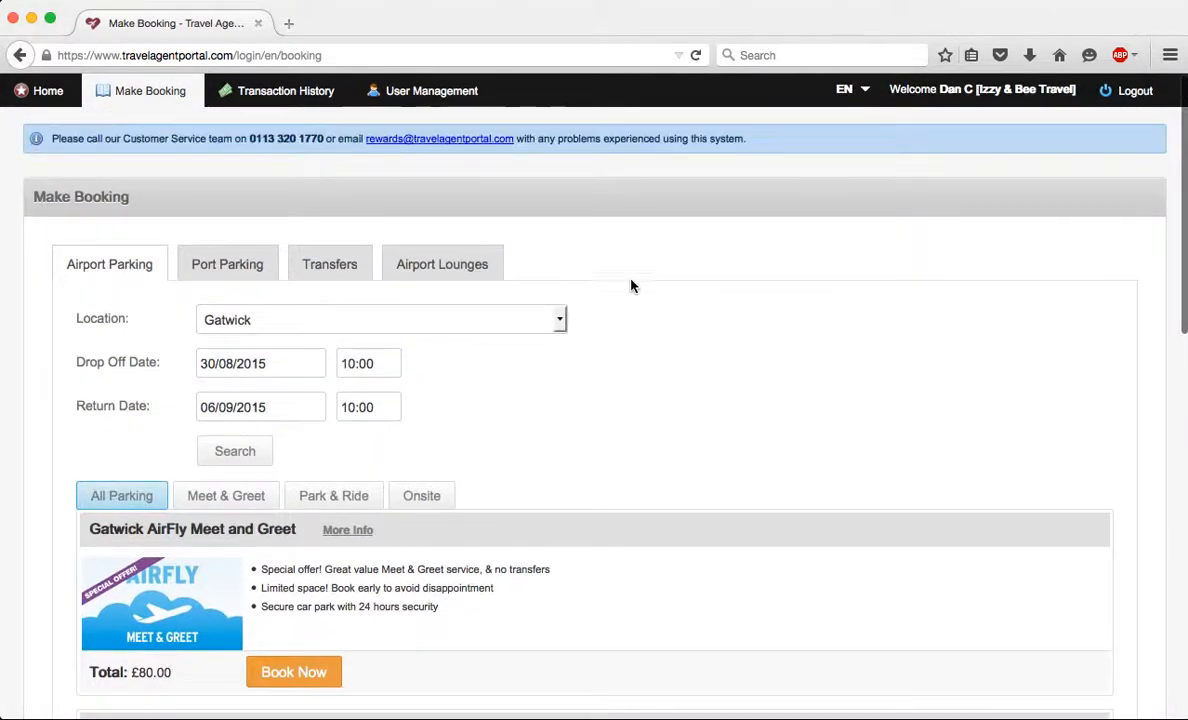
left_click(290, 91)
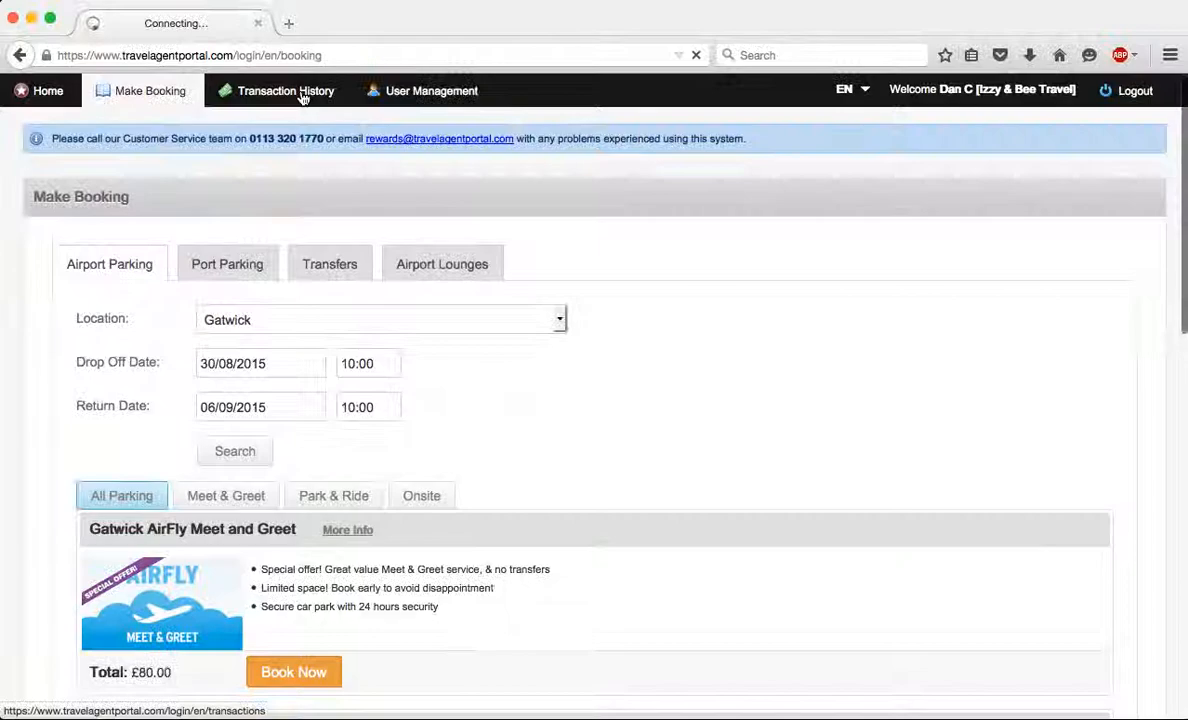